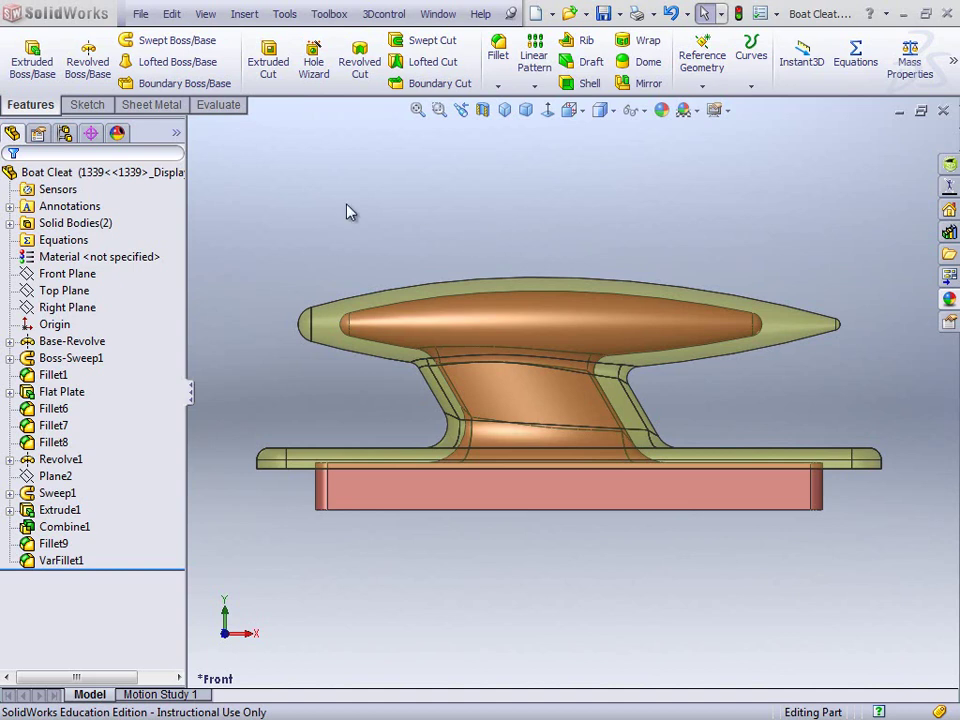
Toggle the Boat Cleat transparency in the Display Pane to opaque, then collapse the pane
{"action": "left_click", "coordinate": [178, 137]}
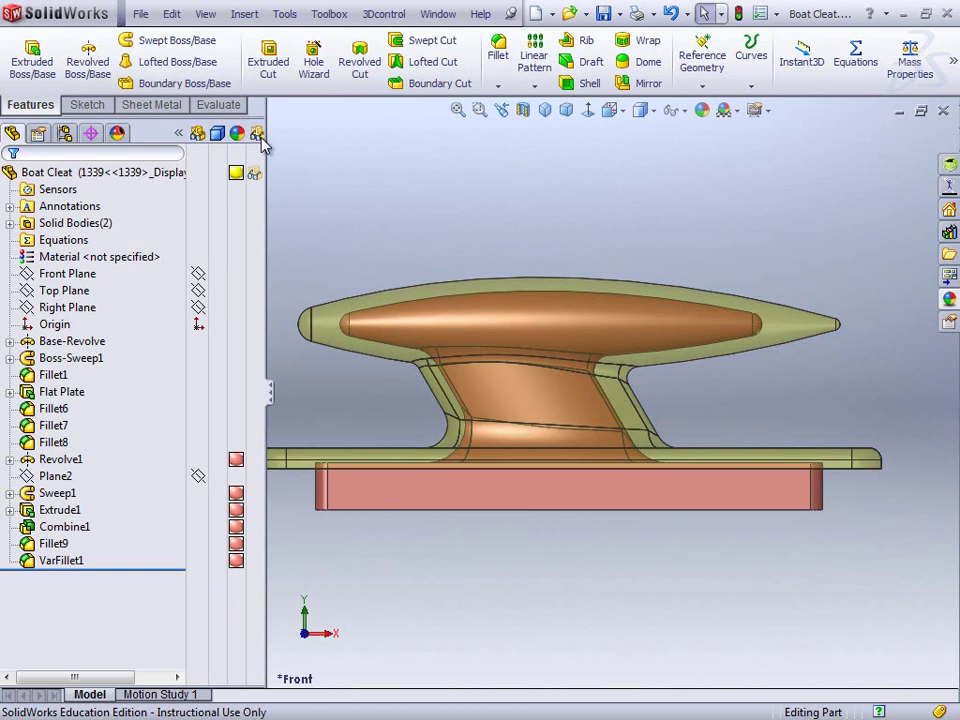
{"action": "left_click", "coordinate": [255, 176]}
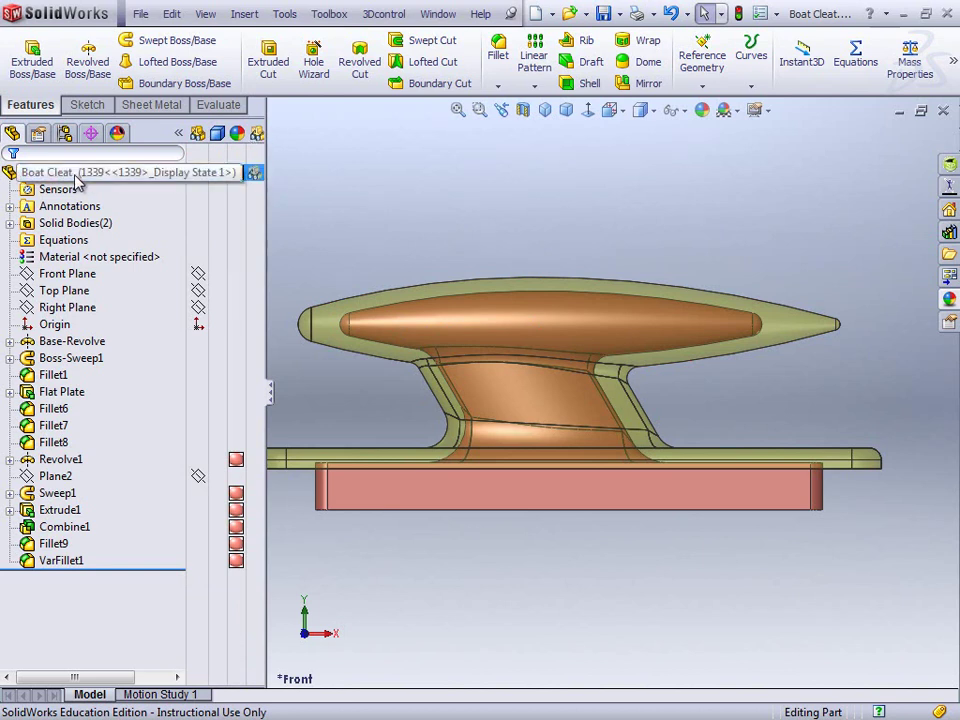
{"action": "left_click", "coordinate": [255, 175]}
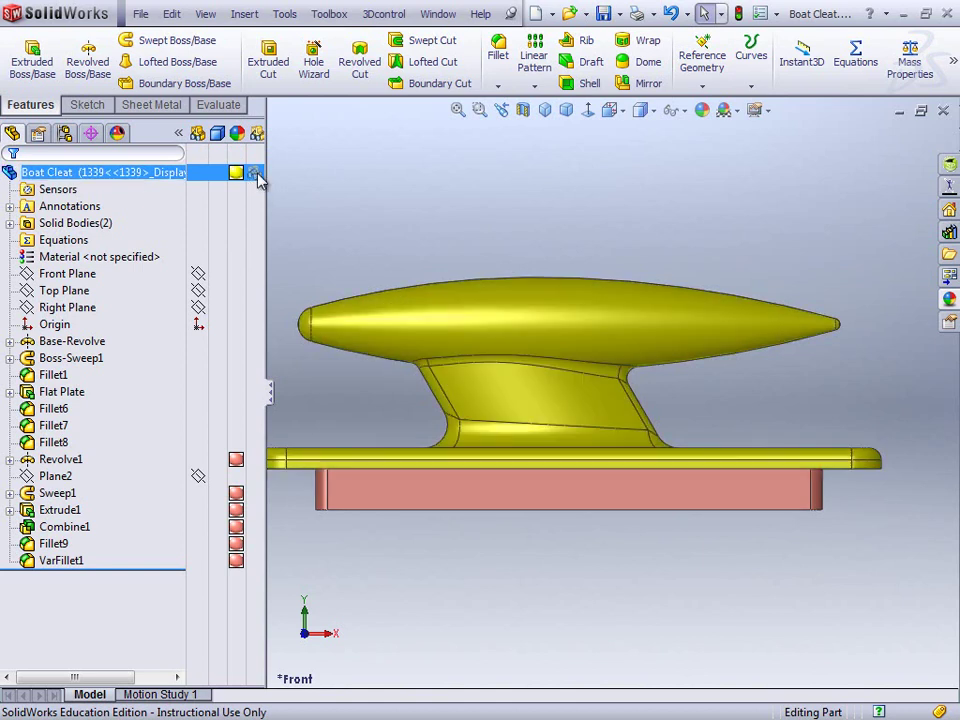
{"action": "left_click", "coordinate": [390, 185]}
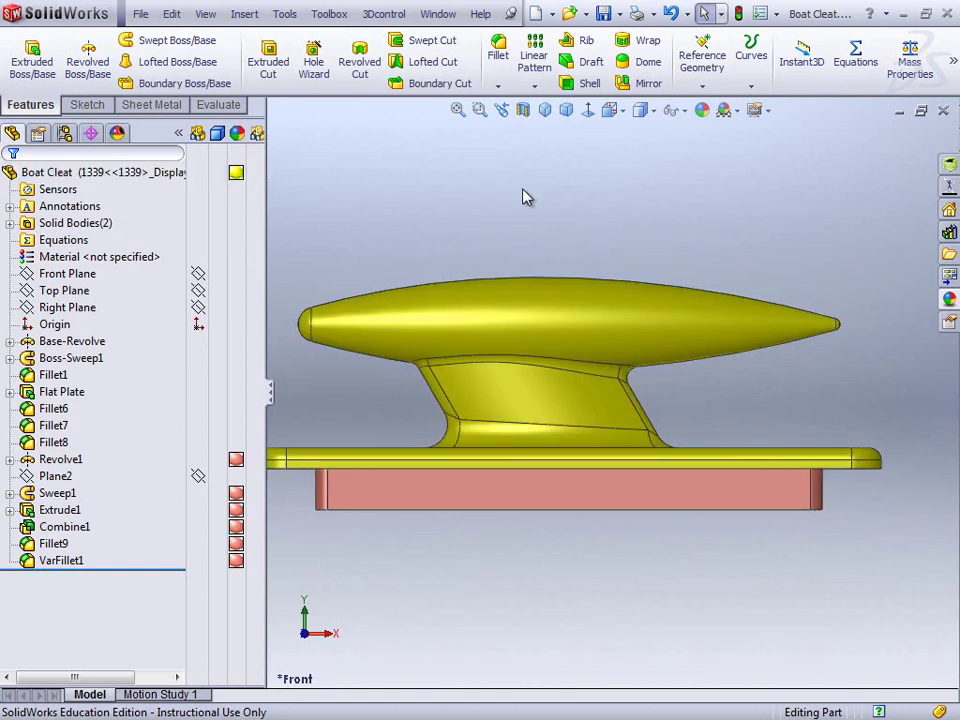
{"action": "left_click", "coordinate": [255, 174]}
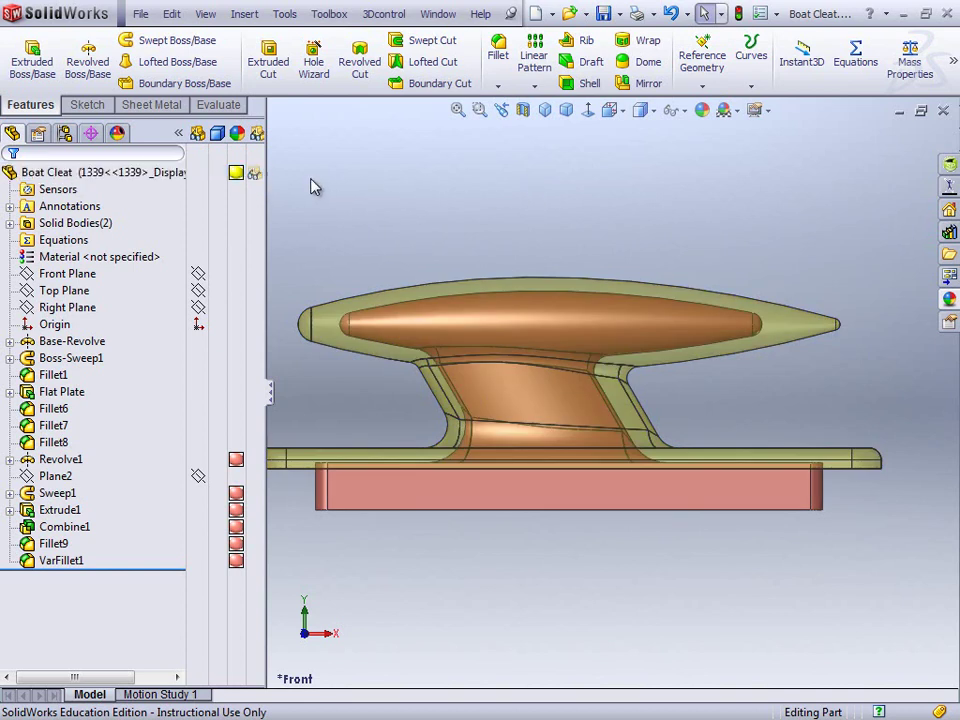
{"action": "left_click", "coordinate": [255, 174]}
{"action": "left_click", "coordinate": [381, 182]}
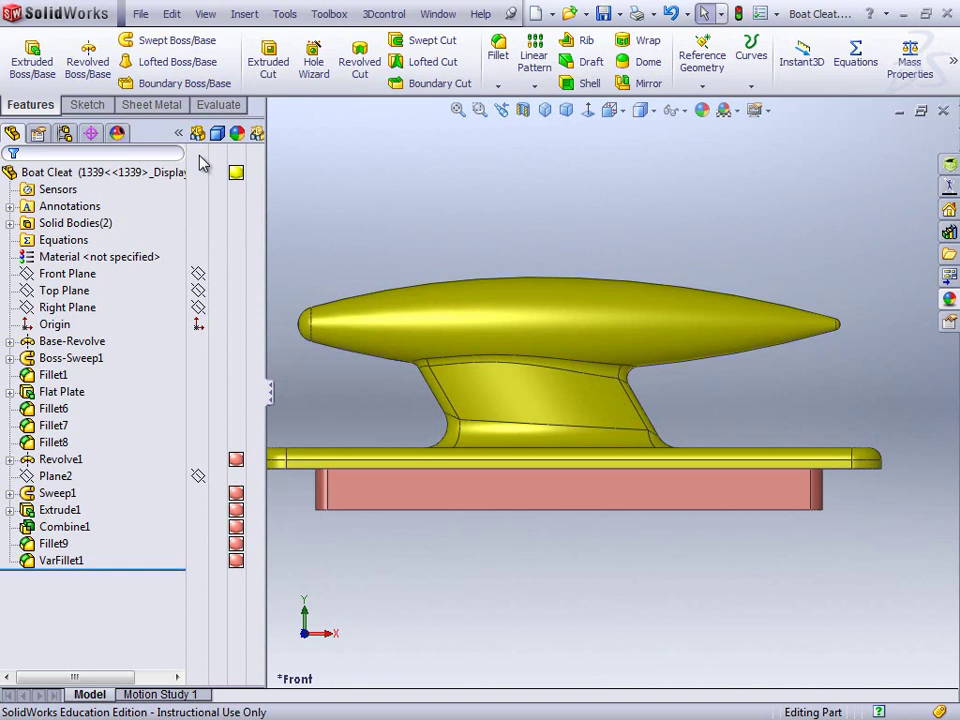
{"action": "left_click", "coordinate": [179, 133]}
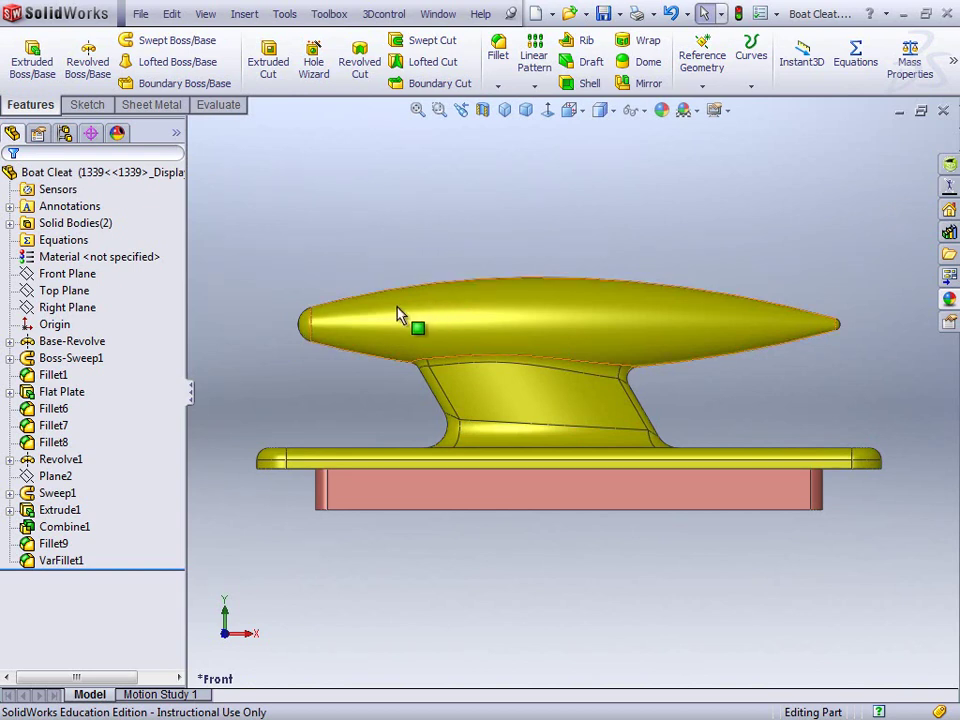
Expand Solid Bodies(2) and highlight the Fillet8 and VarFillet1 bodies in turn
{"action": "left_click", "coordinate": [31, 227]}
{"action": "left_click", "coordinate": [10, 223]}
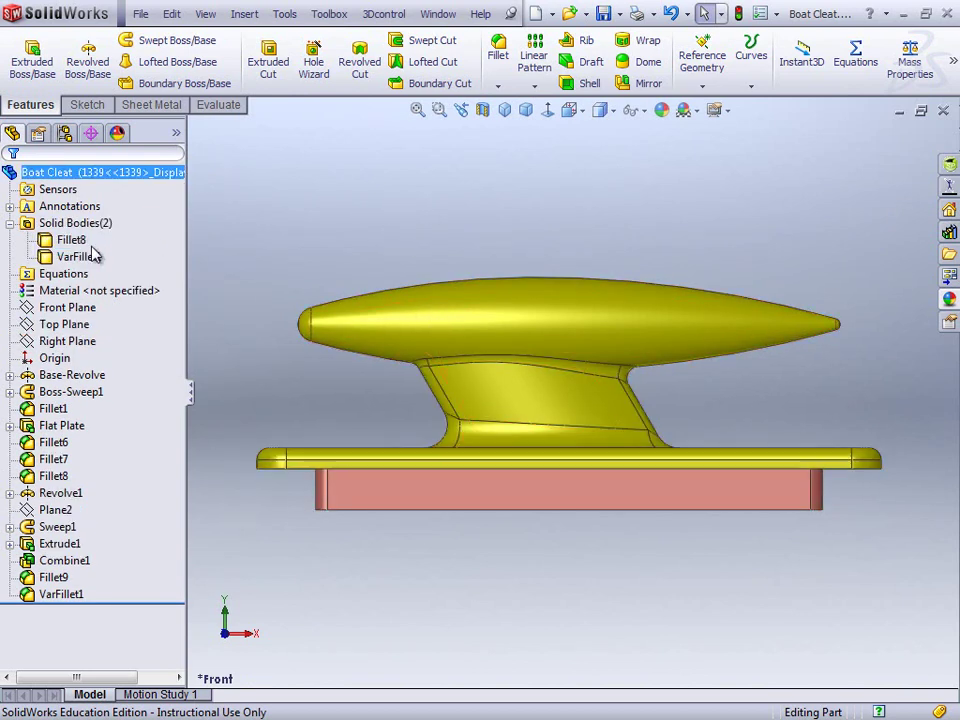
{"action": "left_click", "coordinate": [72, 241]}
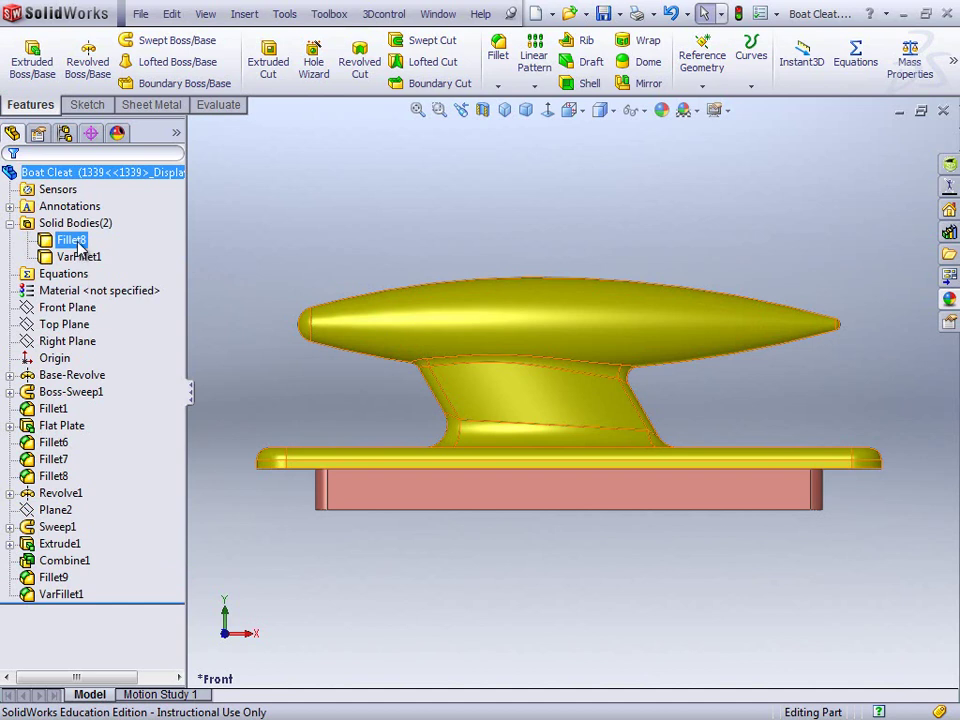
{"action": "left_click", "coordinate": [84, 257]}
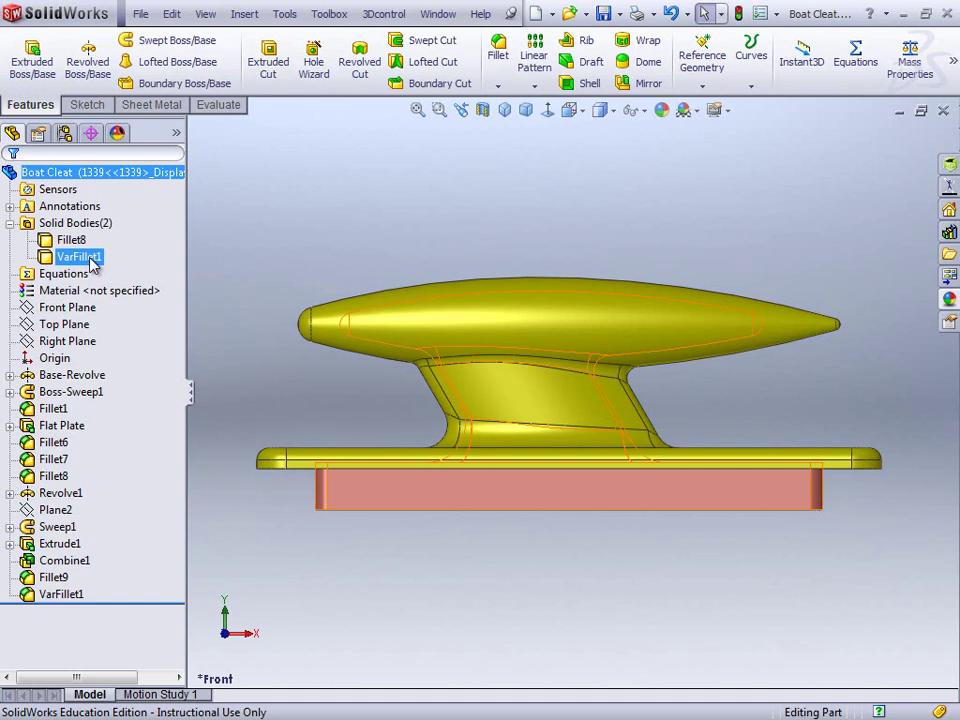
{"action": "left_click", "coordinate": [199, 234]}
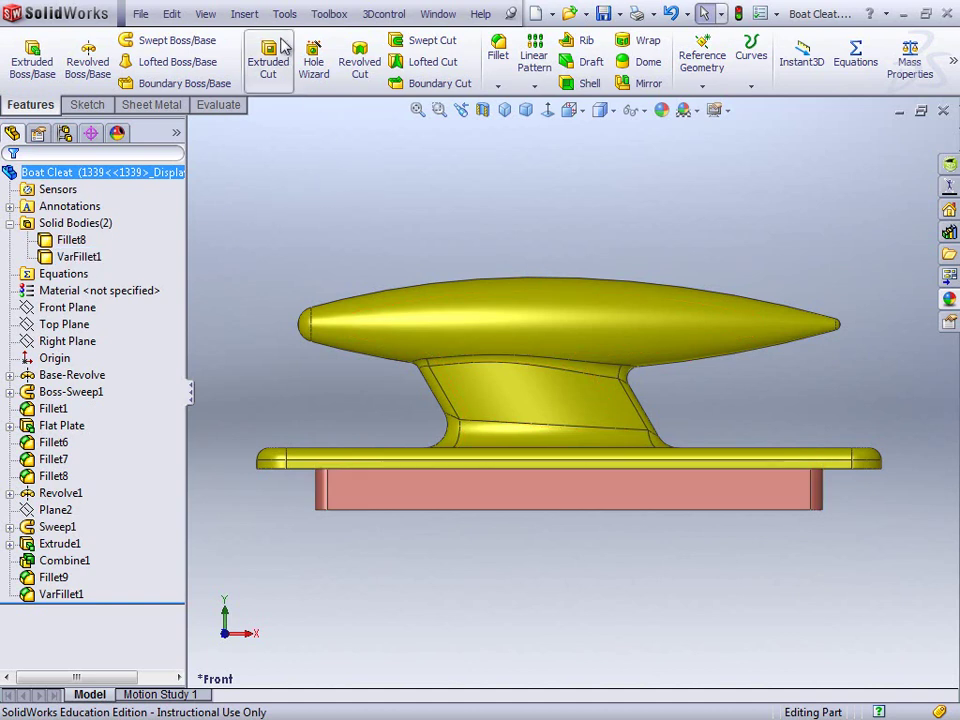
Start Insert > Features > Save Bodies and drag the Body 1 and Body 2 callouts clear of the model
{"action": "left_click", "coordinate": [250, 15]}
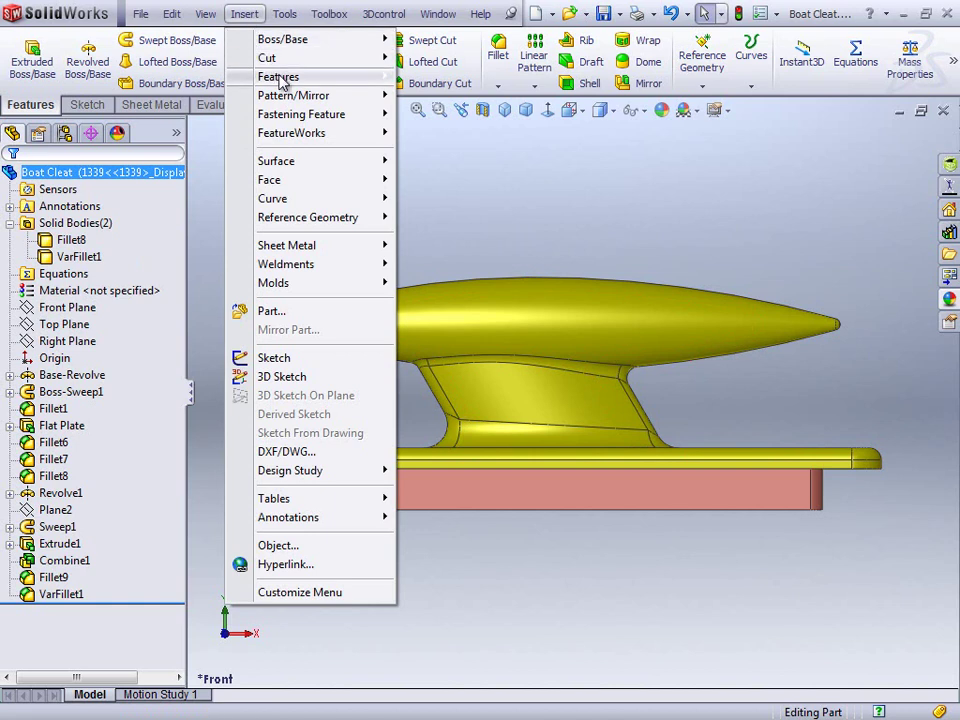
{"action": "mouse_move", "coordinate": [279, 78]}
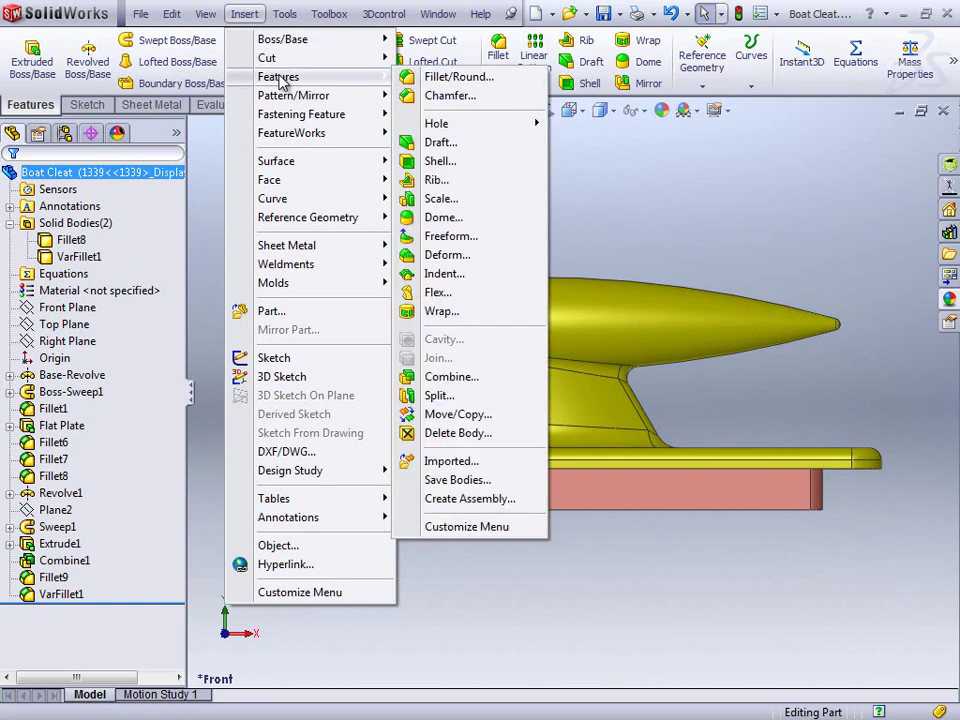
{"action": "left_click", "coordinate": [475, 481]}
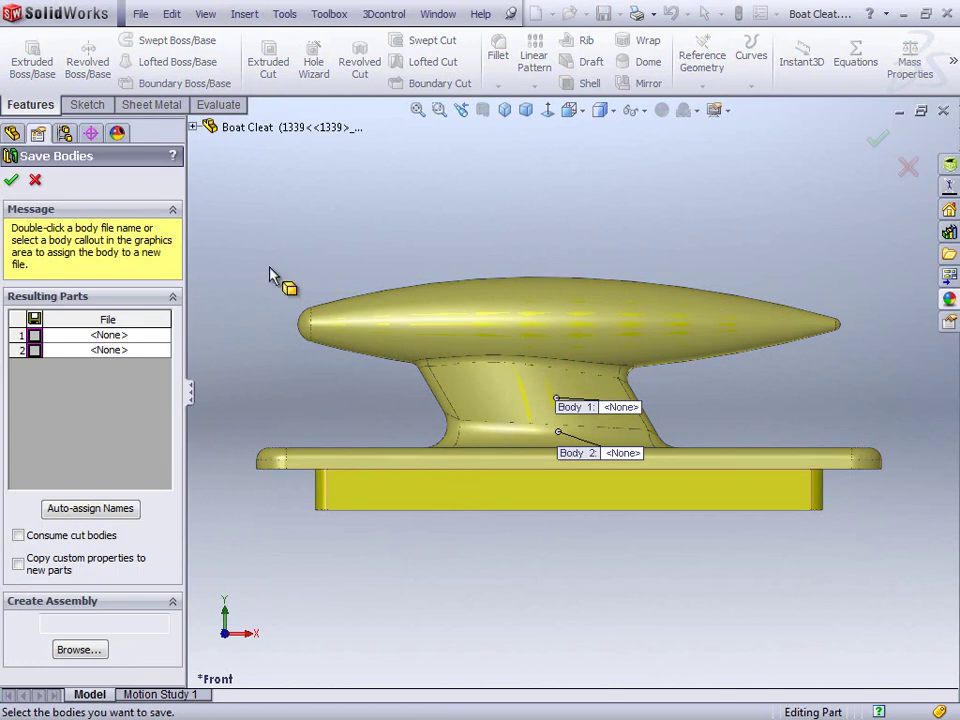
{"action": "left_click_drag", "start_coordinate": [634, 414], "coordinate": [733, 229]}
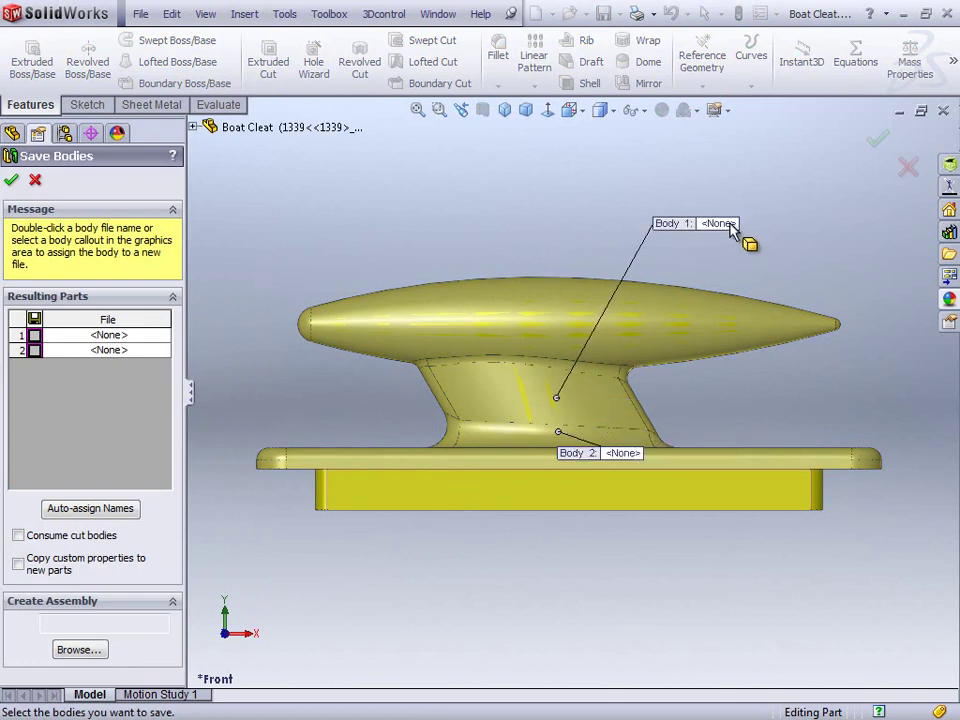
{"action": "left_click_drag", "start_coordinate": [641, 476], "coordinate": [715, 602]}
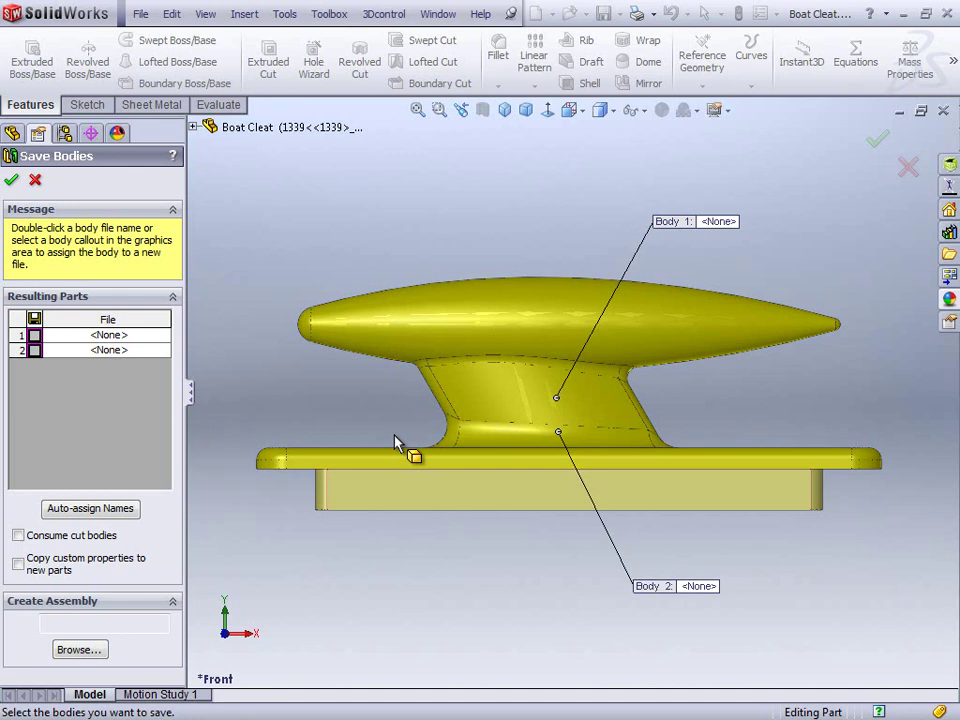
{"action": "left_click", "coordinate": [193, 127]}
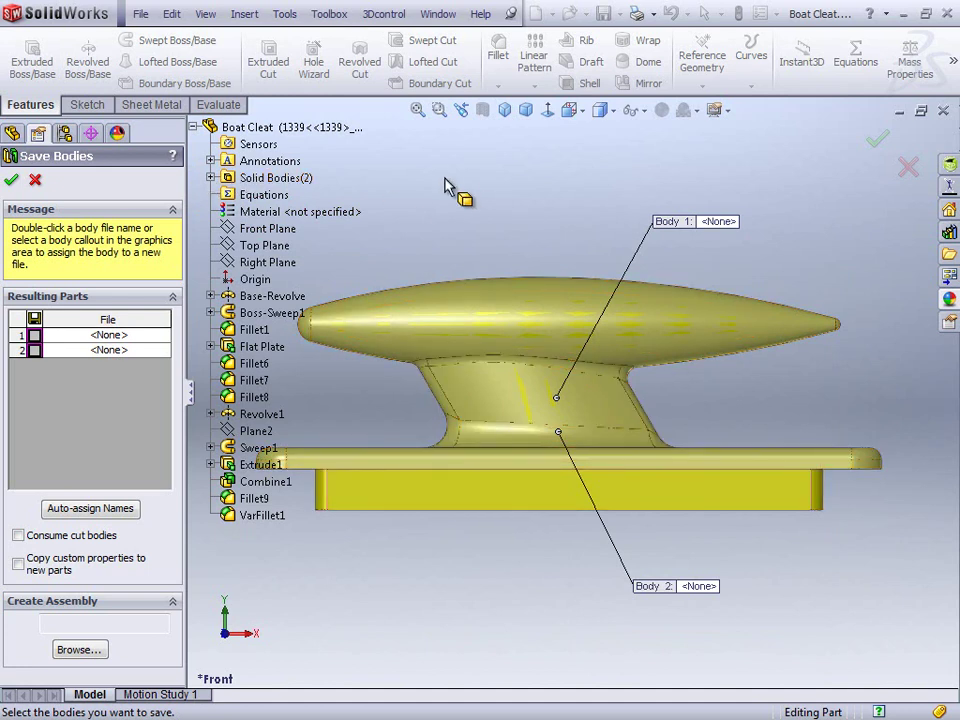
Assign the Fillet8 body as Body 1 with file Fillet8.sldprt, using the Part template
{"action": "left_click", "coordinate": [211, 178]}
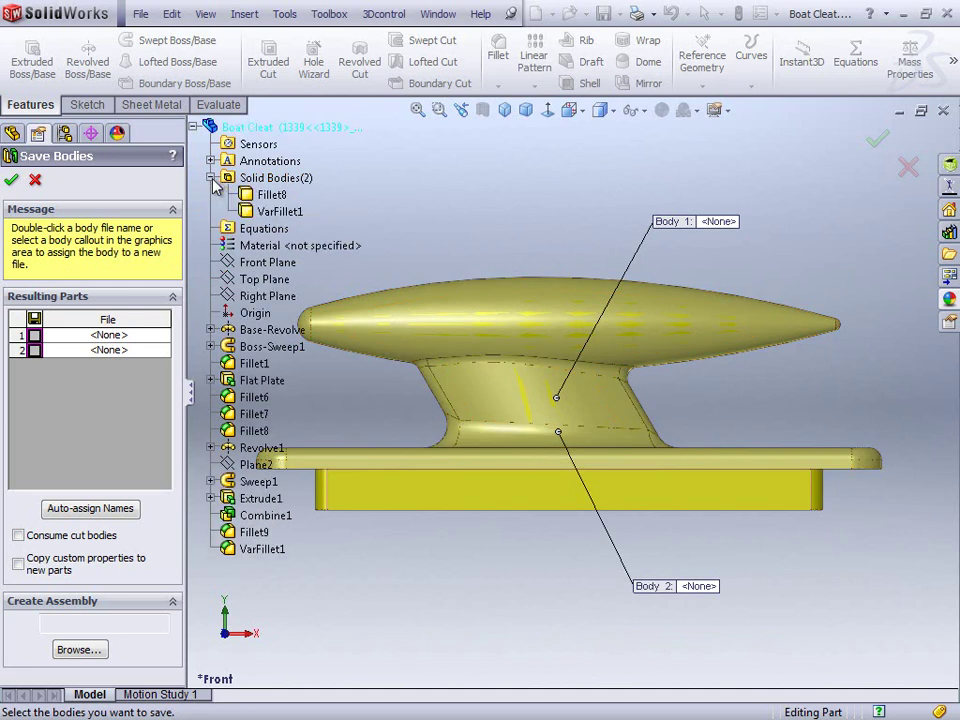
{"action": "double_click", "coordinate": [273, 196]}
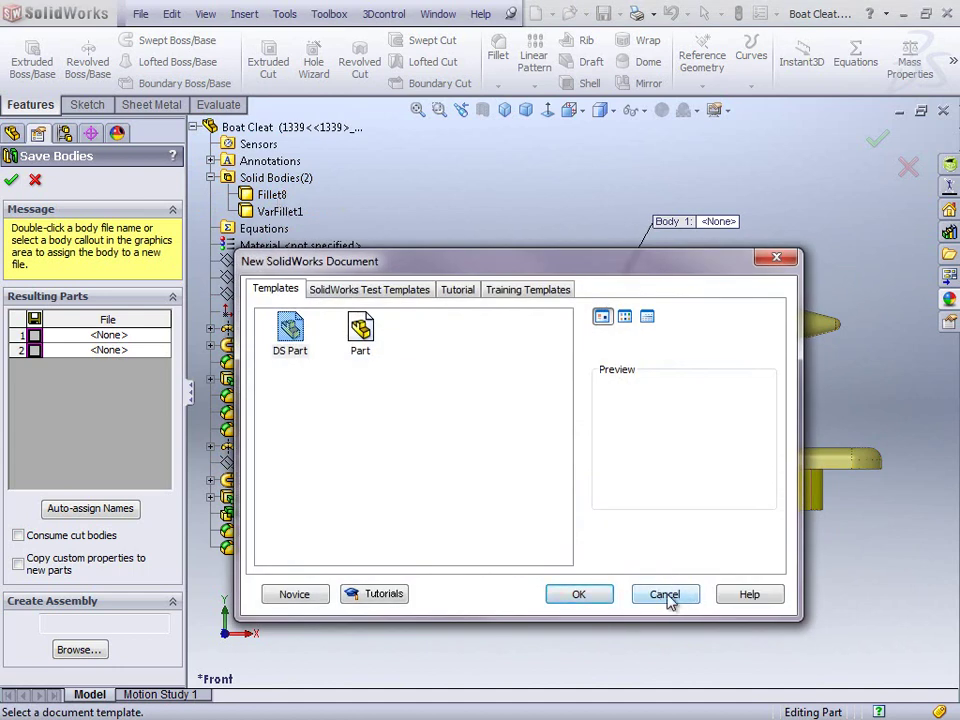
{"action": "left_click", "coordinate": [670, 597]}
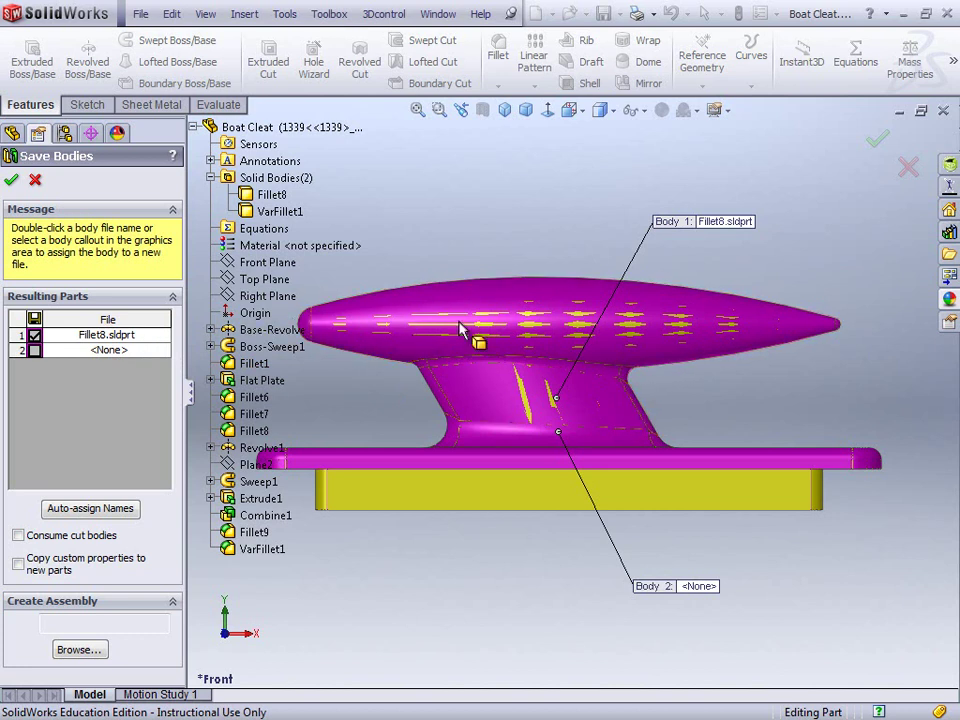
{"action": "double_click", "coordinate": [138, 343]}
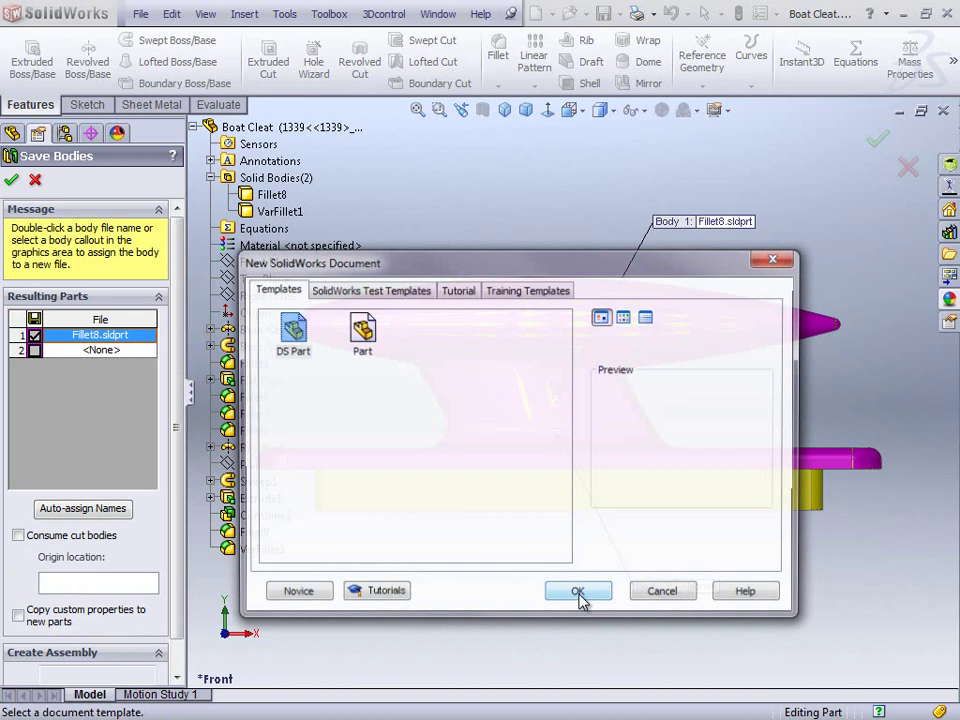
{"action": "left_click", "coordinate": [370, 347]}
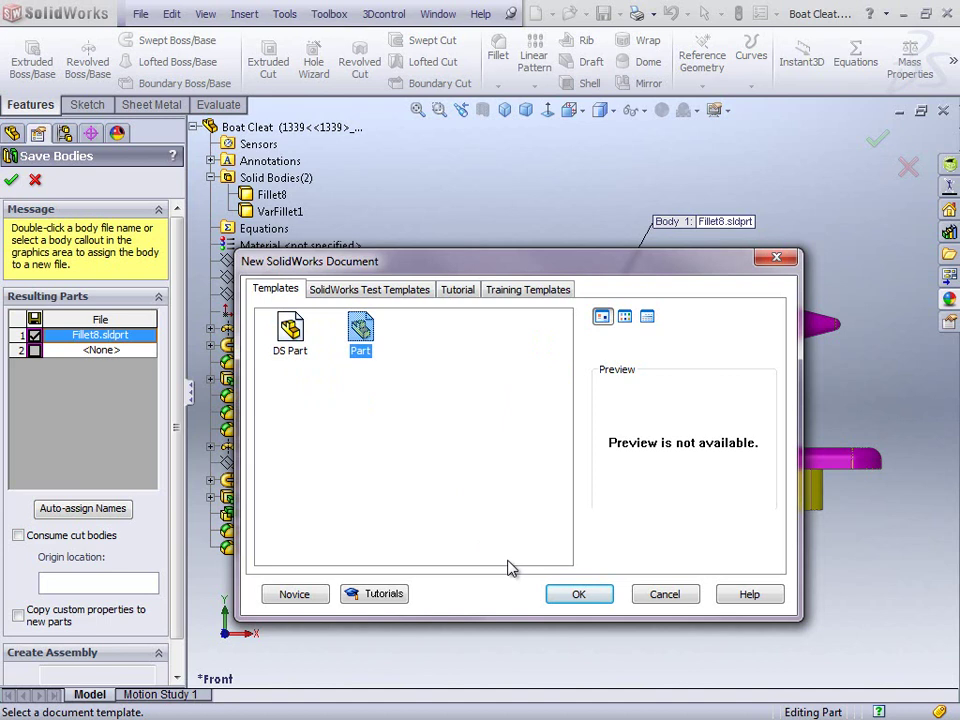
Save the first body to the Desktop as Pattern.sldprt
{"action": "left_click", "coordinate": [579, 594]}
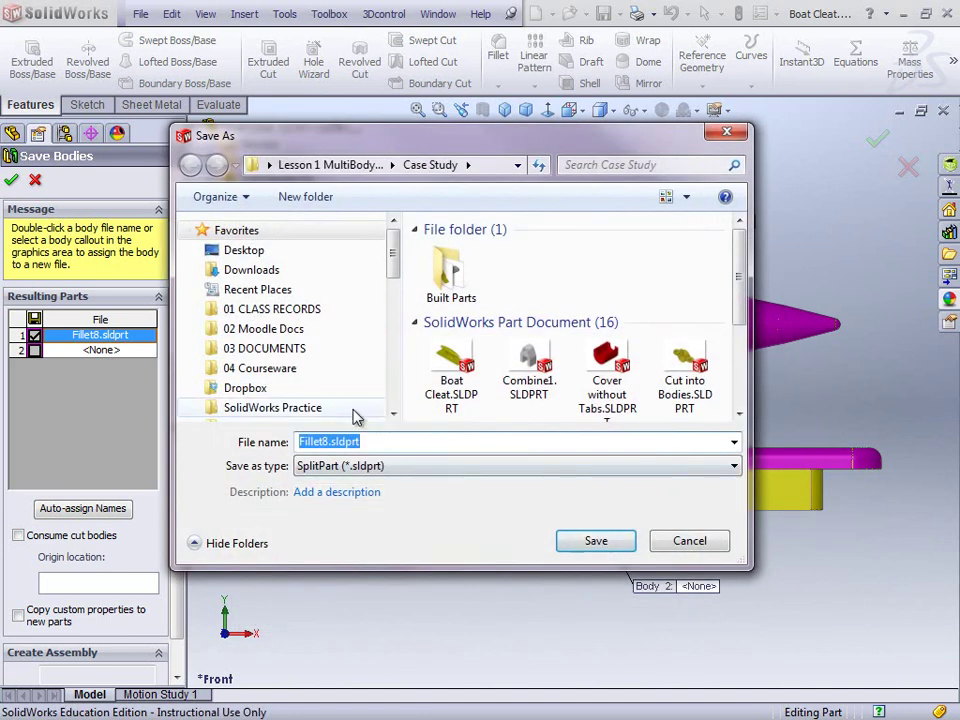
{"action": "left_click", "coordinate": [240, 250]}
{"action": "left_click", "coordinate": [371, 446]}
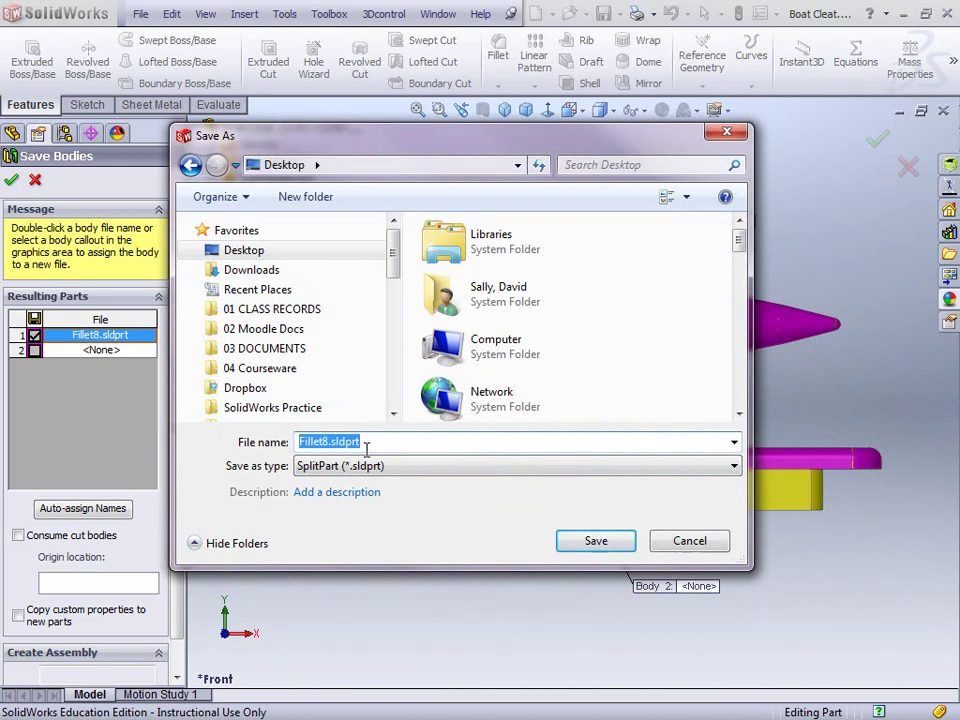
{"action": "type", "text": "Pa"}
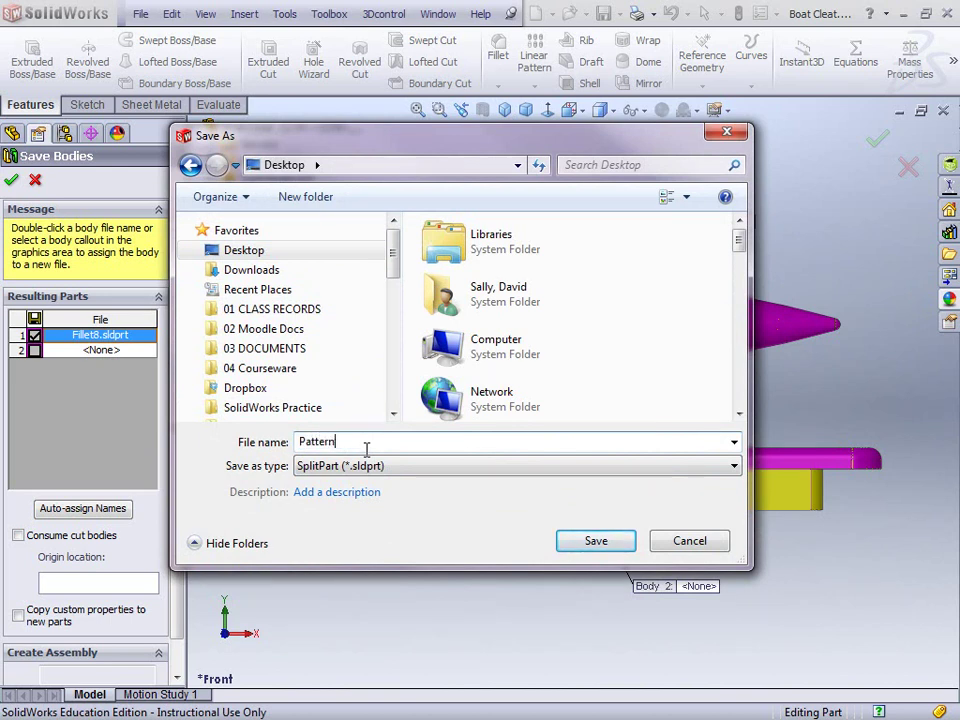
{"action": "type", "text": "ttern"}
{"action": "left_click", "coordinate": [596, 541]}
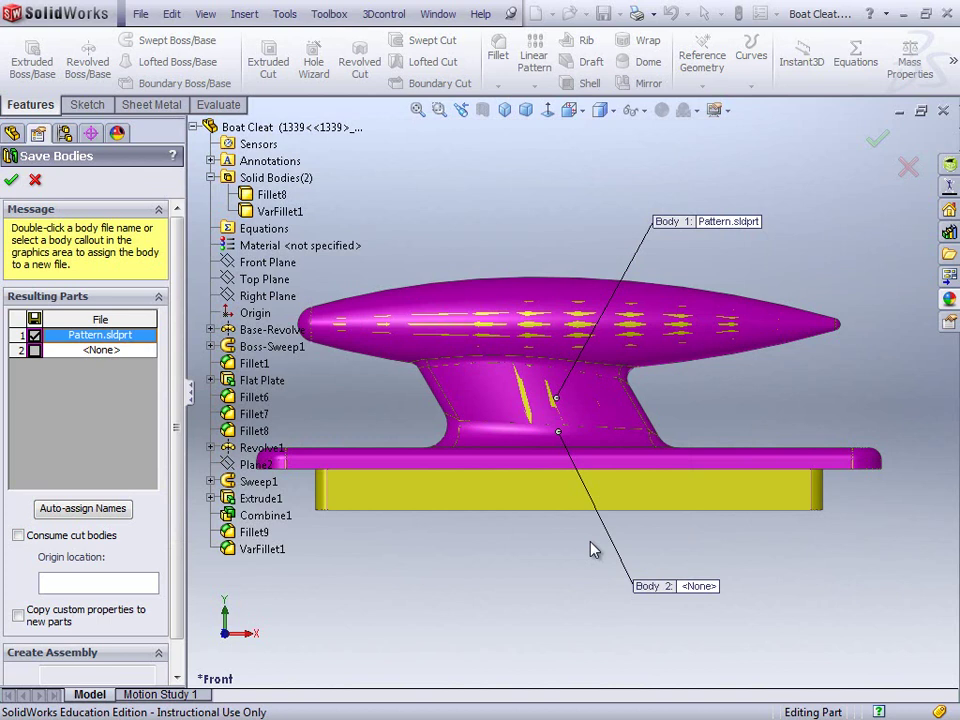
Save the second body as Core.sldprt with the Part template and confirm Save Bodies
{"action": "double_click", "coordinate": [140, 352]}
{"action": "left_click", "coordinate": [362, 336]}
{"action": "double_click", "coordinate": [362, 336]}
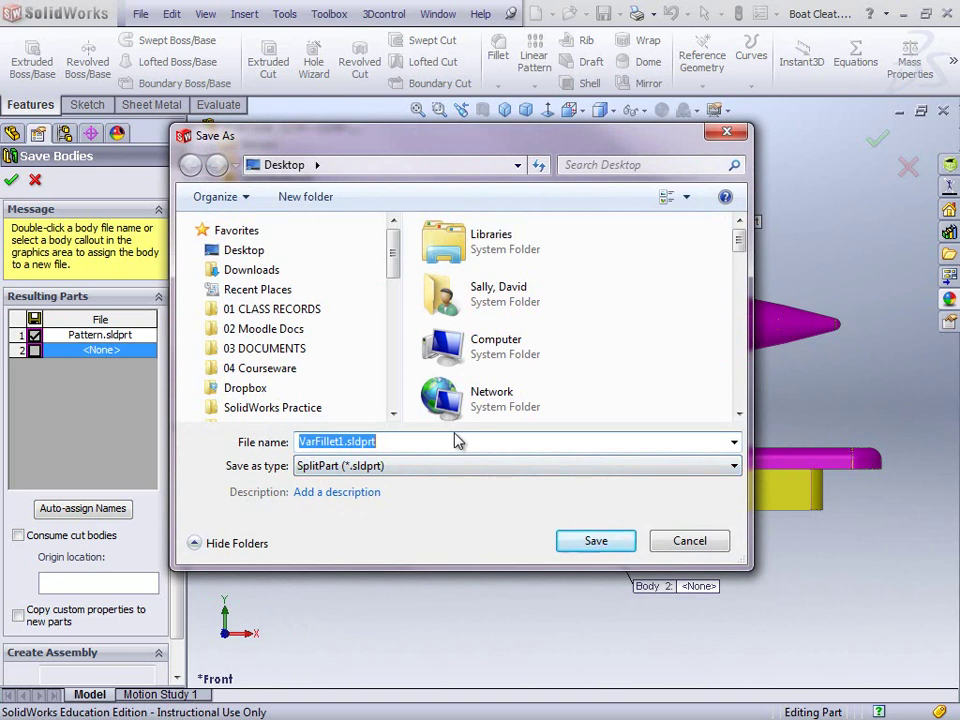
{"action": "type", "text": "Core"}
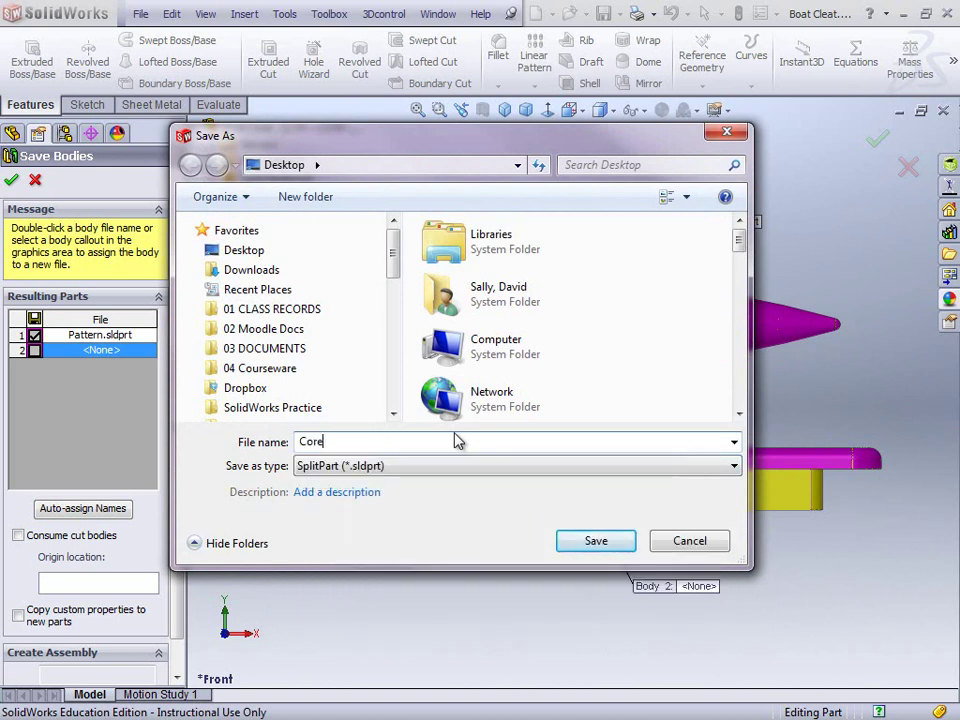
{"action": "left_click", "coordinate": [594, 540]}
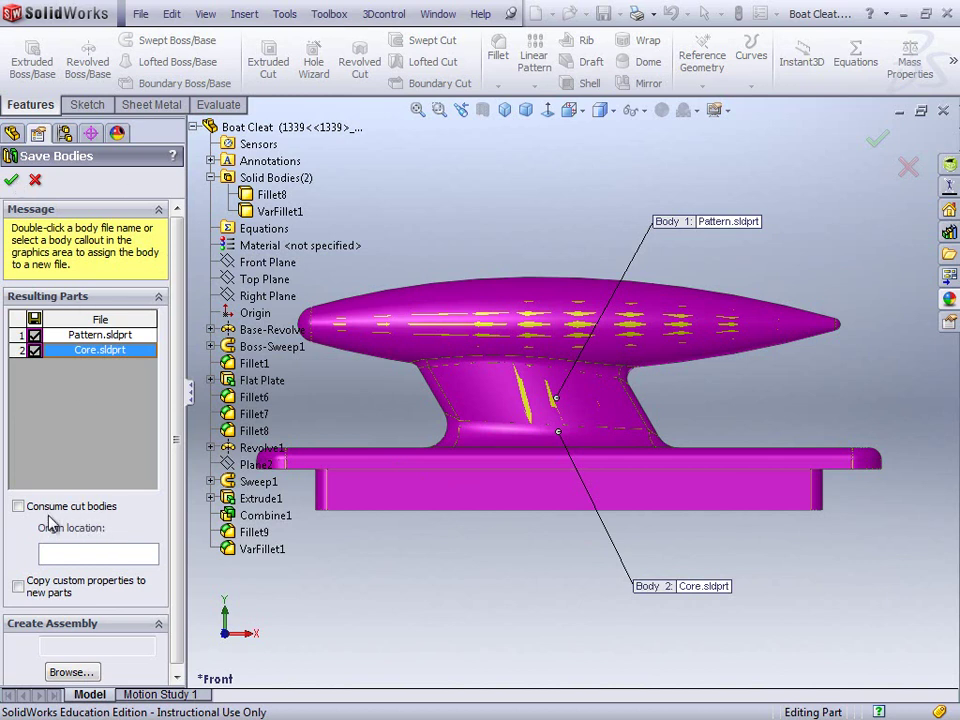
{"action": "left_click", "coordinate": [12, 181]}
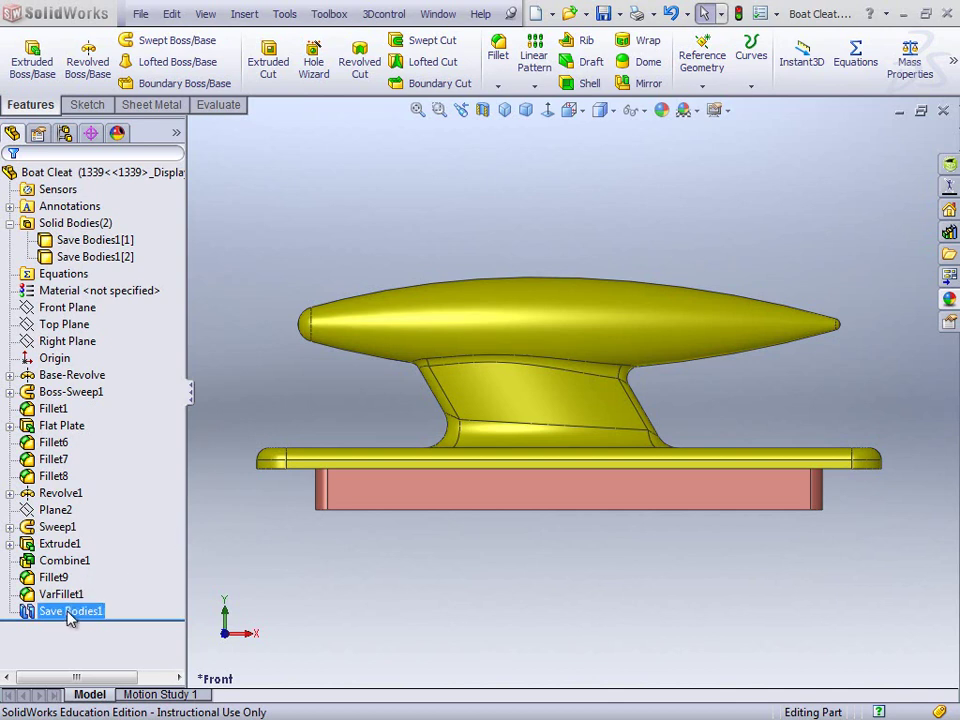
View the Pattern and Core parts from the Window menu in isometric view
{"action": "left_click", "coordinate": [440, 15]}
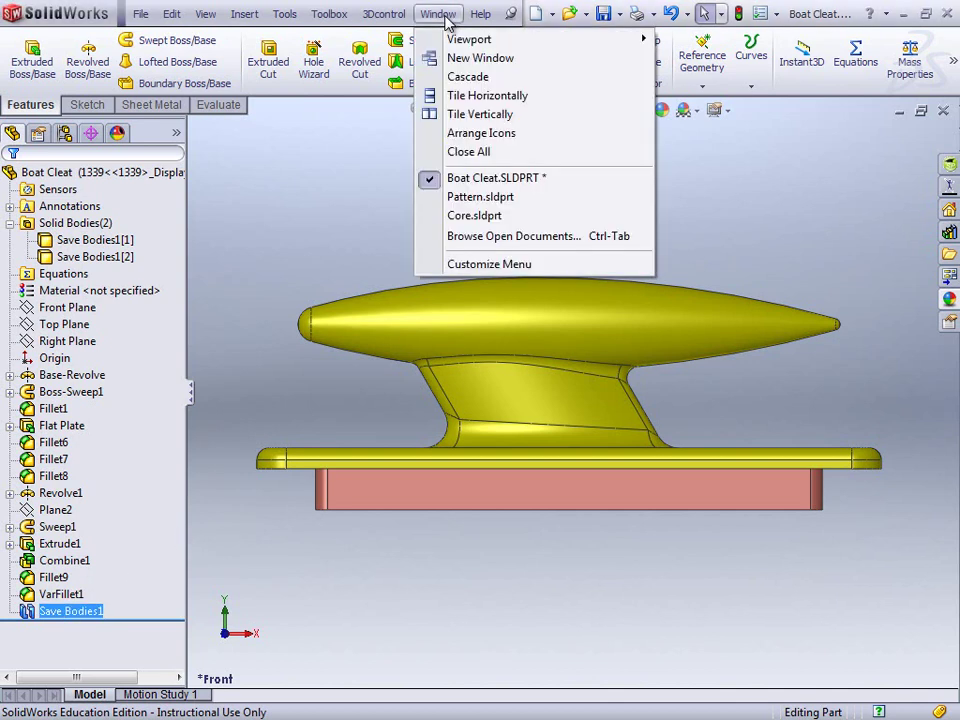
{"action": "left_click", "coordinate": [481, 197]}
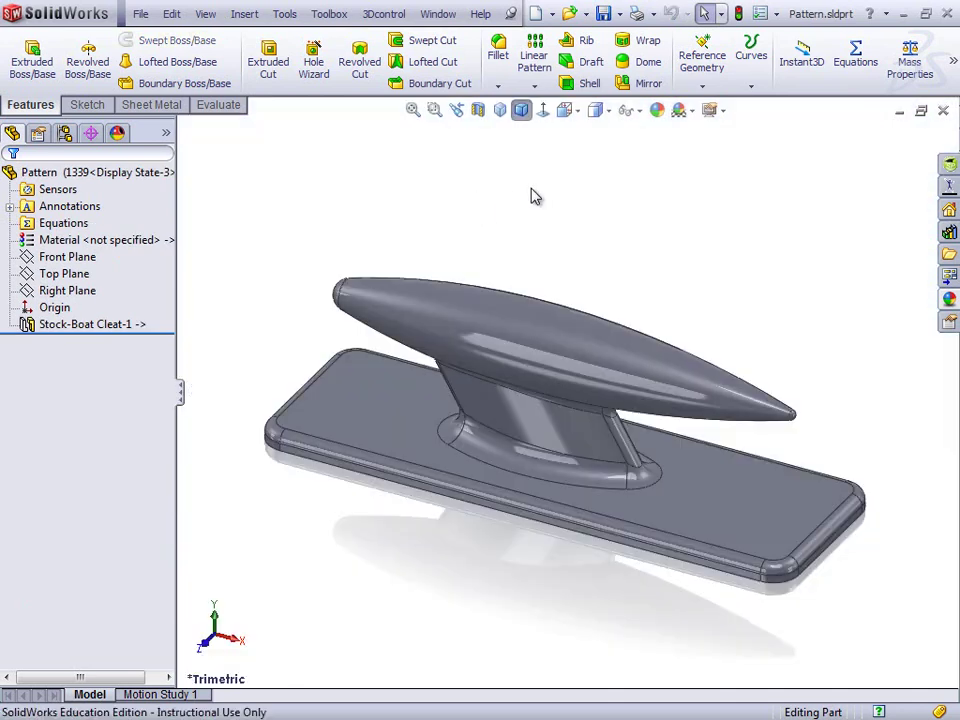
{"action": "middle_click_drag", "start_coordinate": [531, 197], "coordinate": [537, 192]}
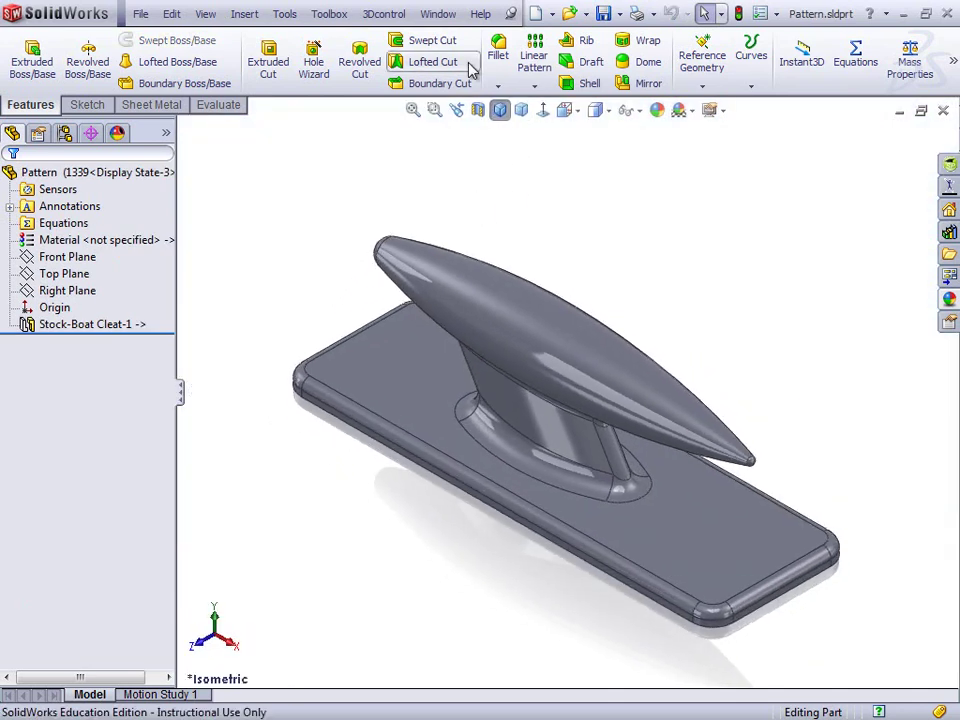
{"action": "left_click", "coordinate": [437, 14]}
{"action": "left_click", "coordinate": [481, 217]}
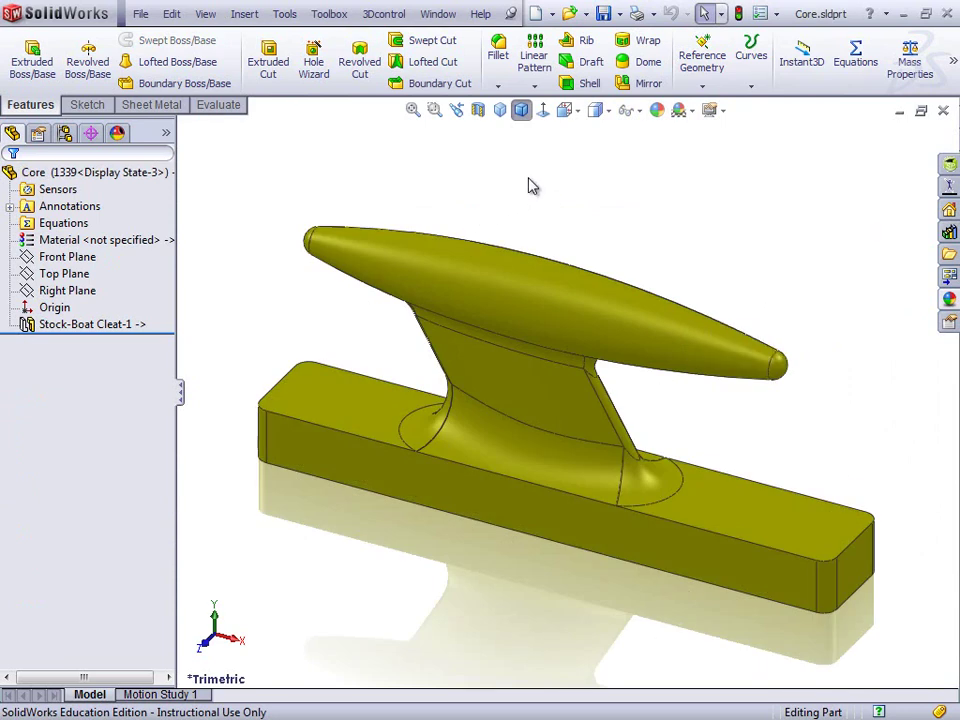
{"action": "key", "text": "ctrl+7"}
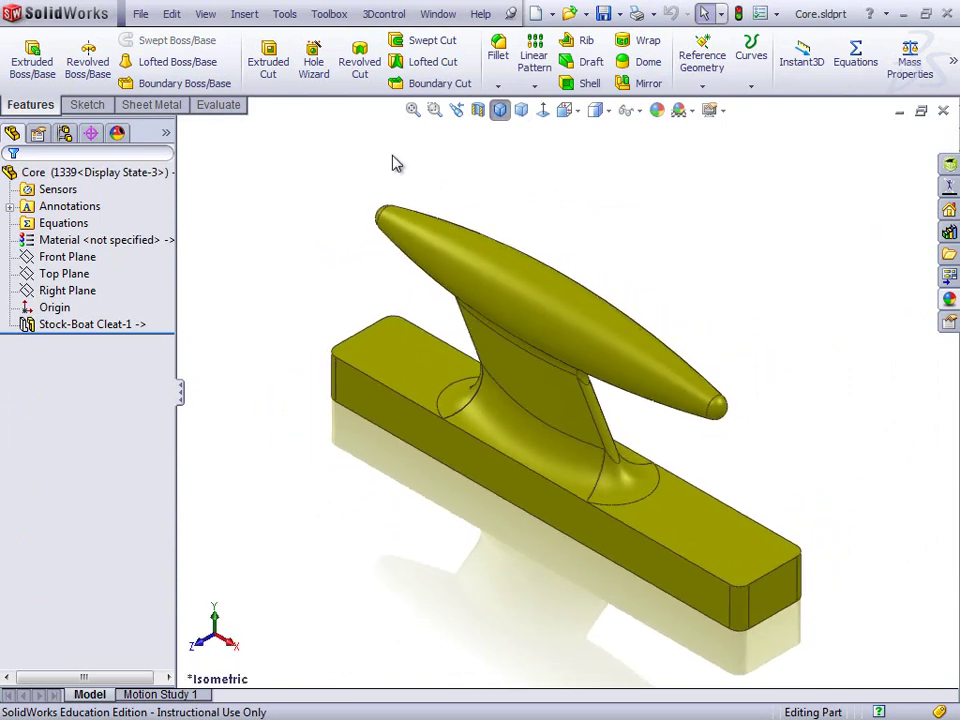
Highlight the Stock-Boat Cleat-1 feature on the Core model, then clear the selection
{"action": "left_click", "coordinate": [105, 325]}
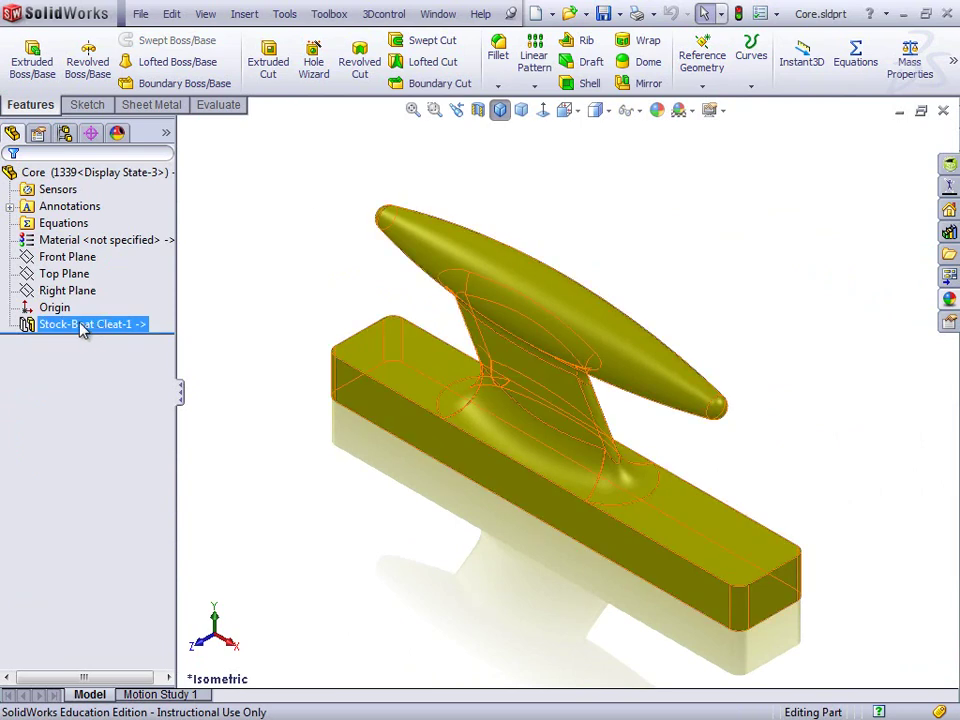
{"action": "left_click", "coordinate": [81, 343]}
{"action": "left_click", "coordinate": [67, 328]}
{"action": "left_click", "coordinate": [289, 354]}
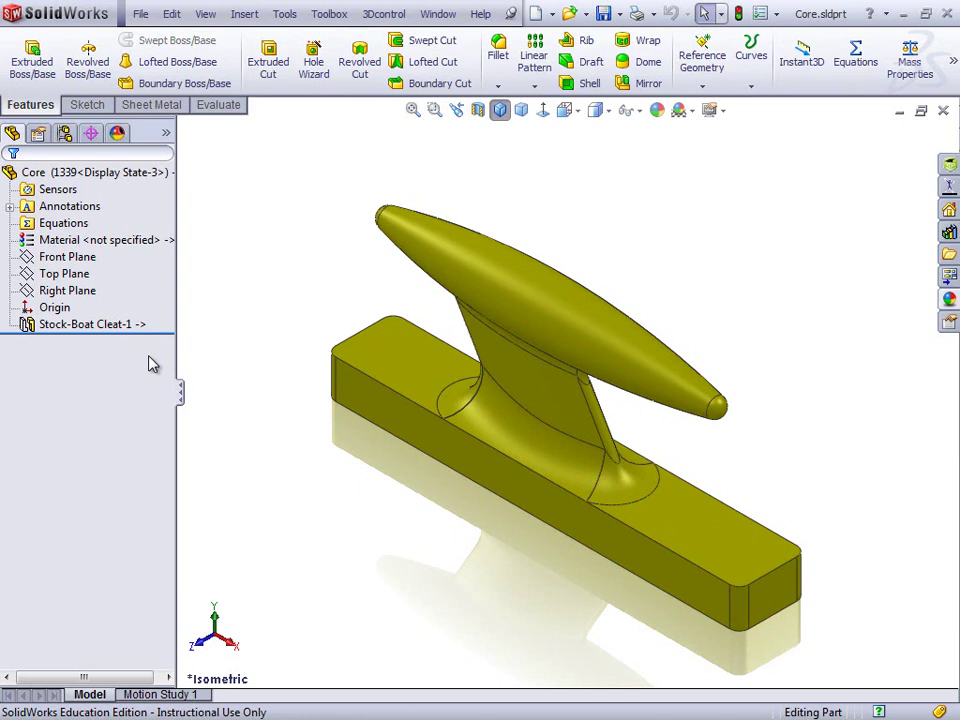
{"action": "left_click", "coordinate": [70, 325]}
{"action": "left_click", "coordinate": [76, 345]}
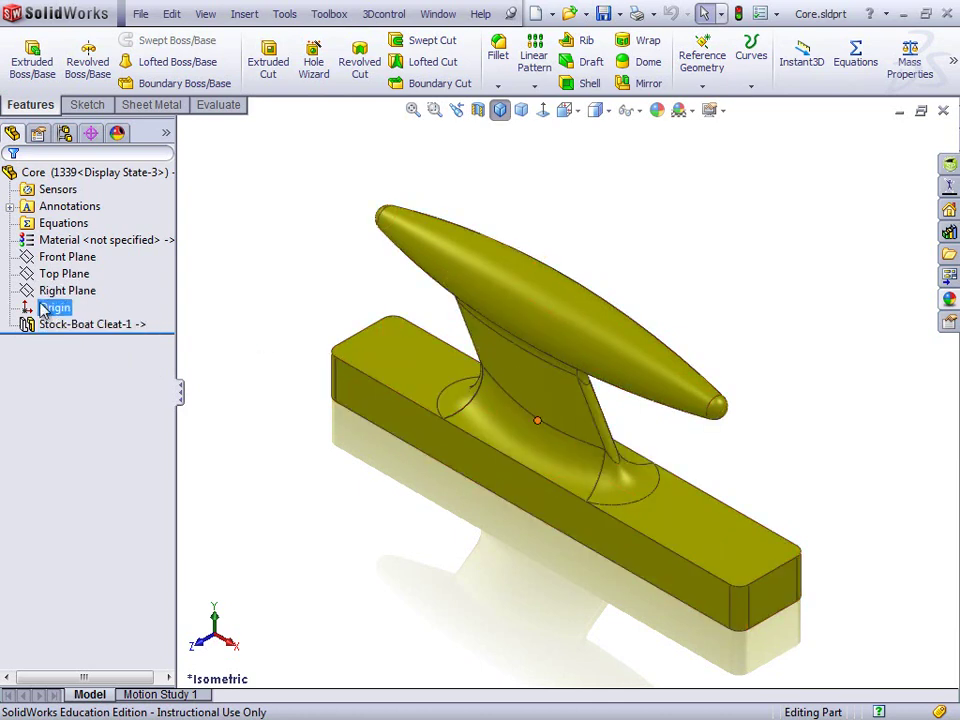
Switch to Pattern.sldprt, then return to Boat Cleat.SLDPRT
{"action": "left_click", "coordinate": [438, 13]}
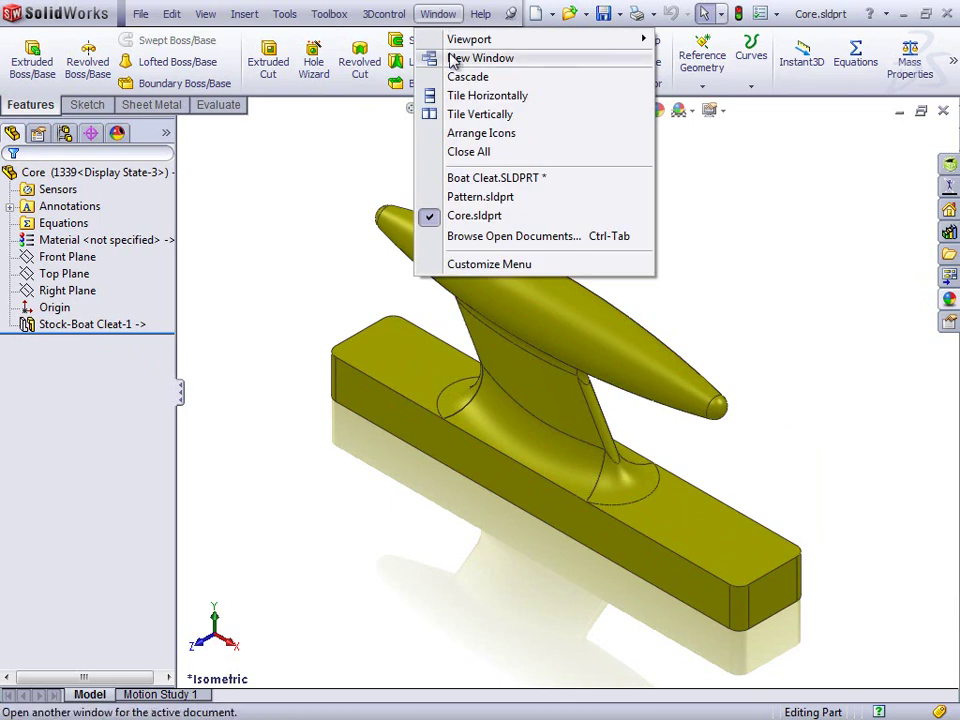
{"action": "left_click", "coordinate": [477, 197]}
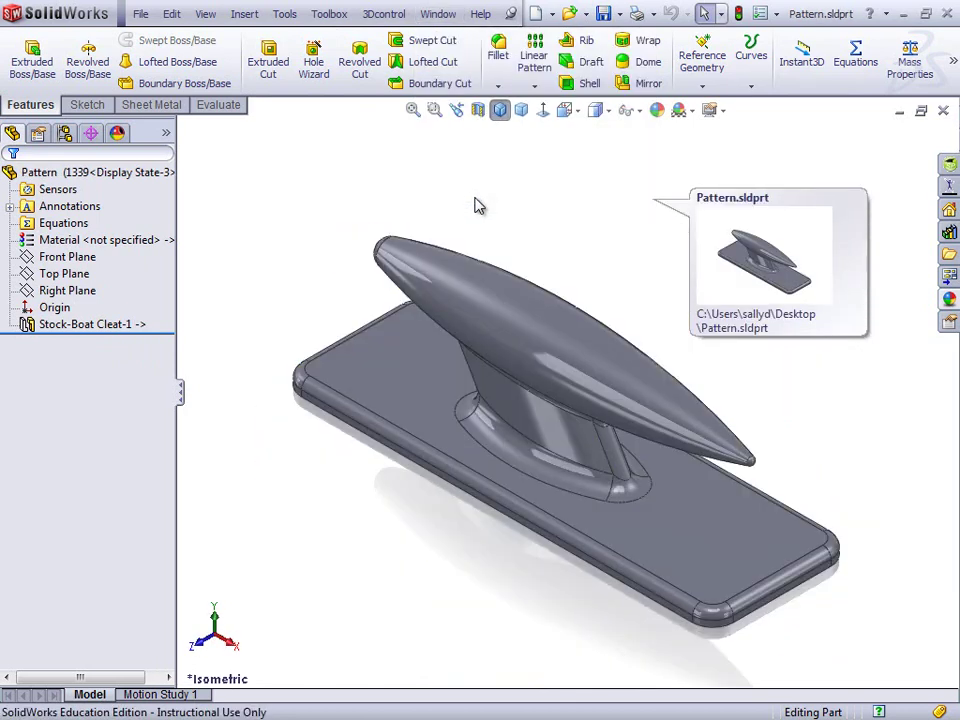
{"action": "left_click", "coordinate": [438, 14]}
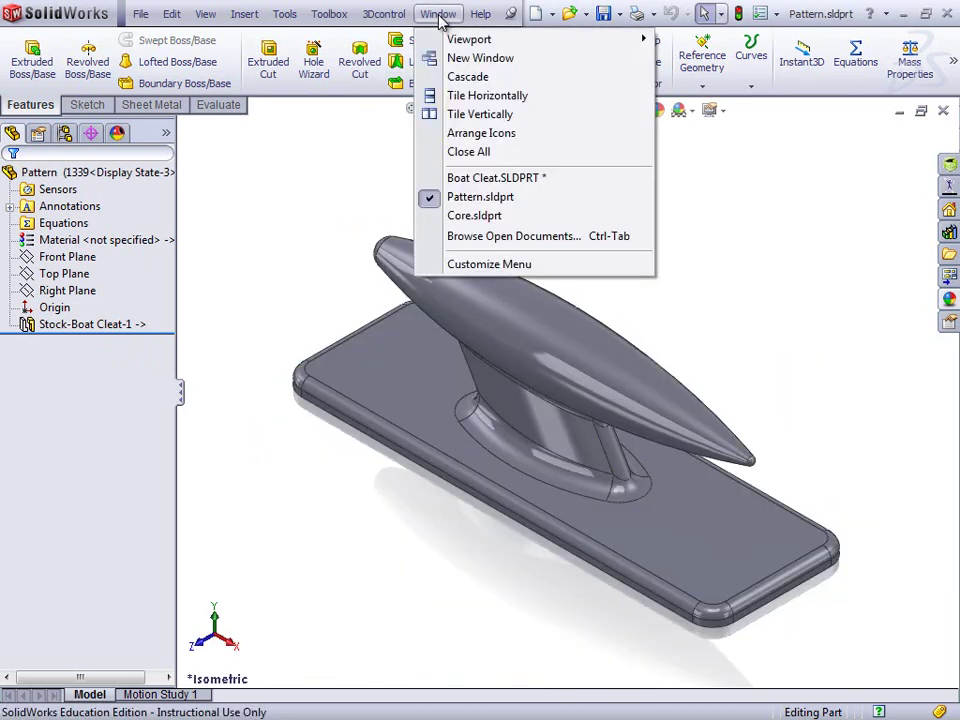
{"action": "left_click", "coordinate": [478, 178]}
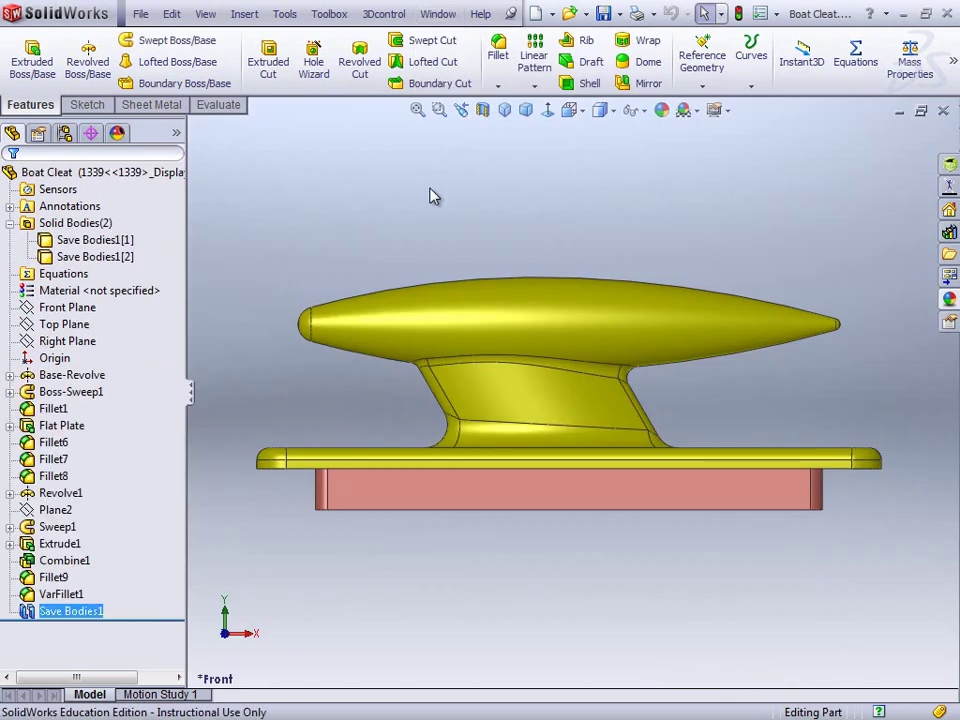
Deselect Save Bodies1, orbit to an angled view, and reveal the hidden Features tools
{"action": "left_click", "coordinate": [360, 205]}
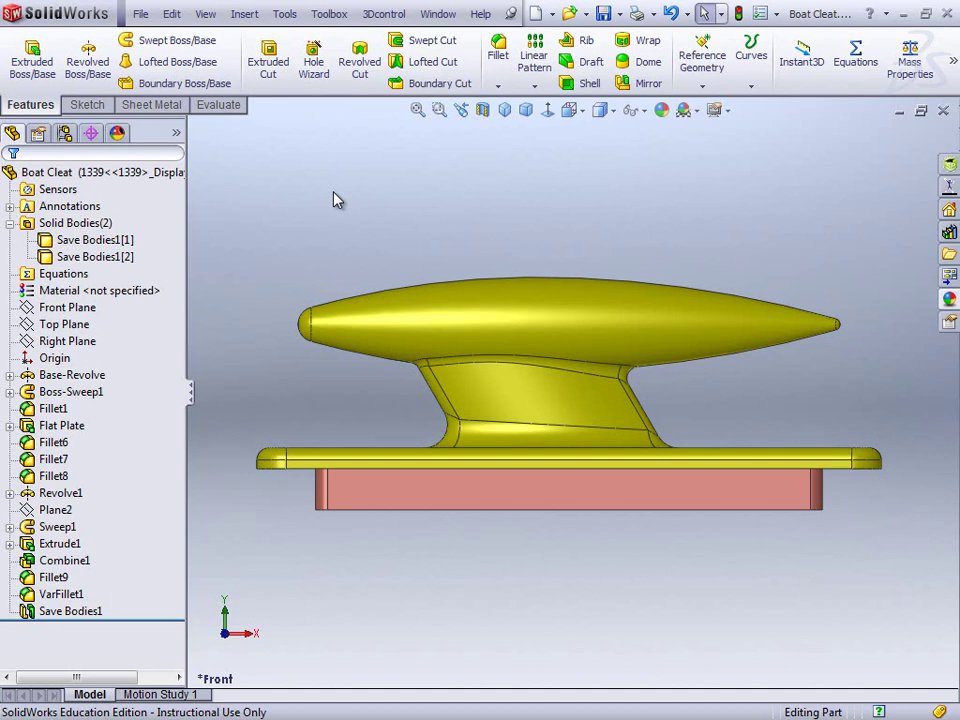
{"action": "middle_click_drag", "start_coordinate": [572, 242], "coordinate": [542, 257]}
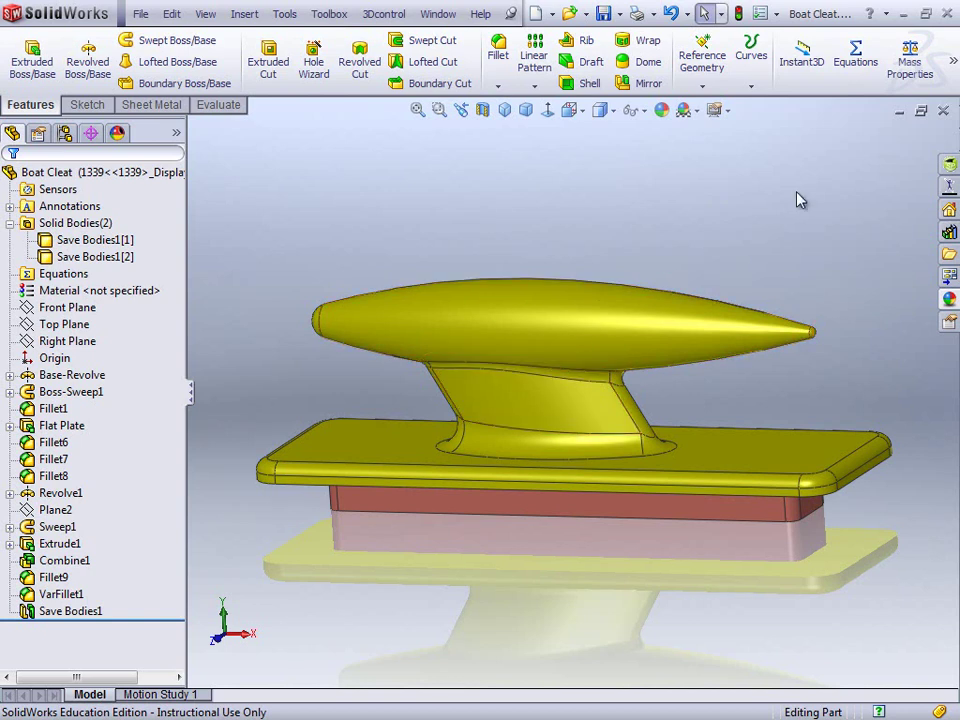
{"action": "left_click", "coordinate": [952, 62]}
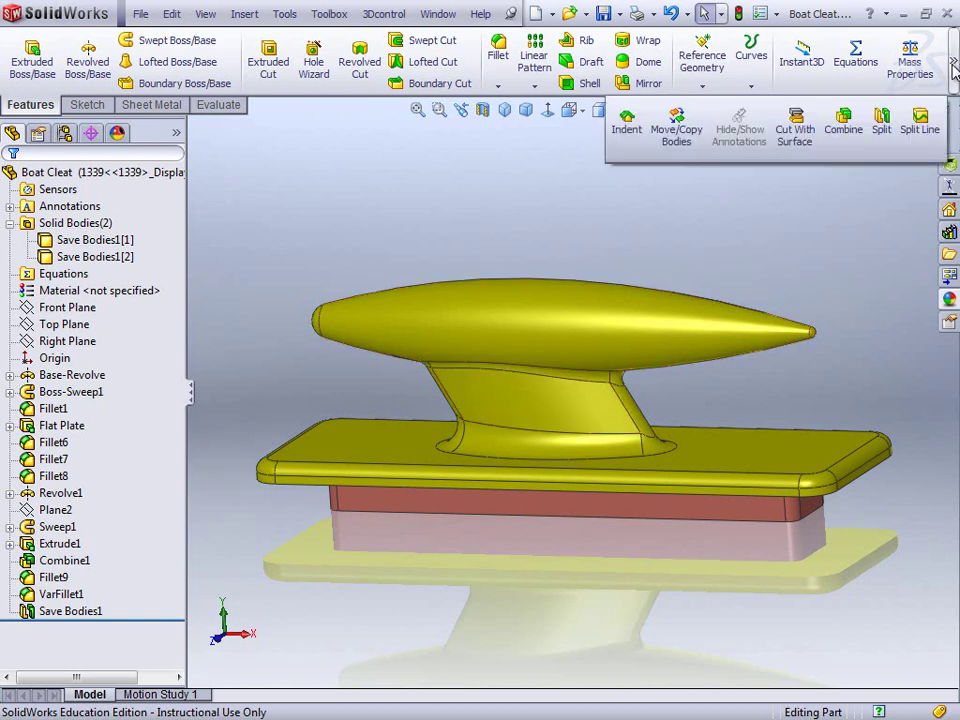
Set up a Subtract Combine: Save Bodies1[1] main body, Save Bodies1[2] subtracted, with preview
{"action": "left_click", "coordinate": [847, 128]}
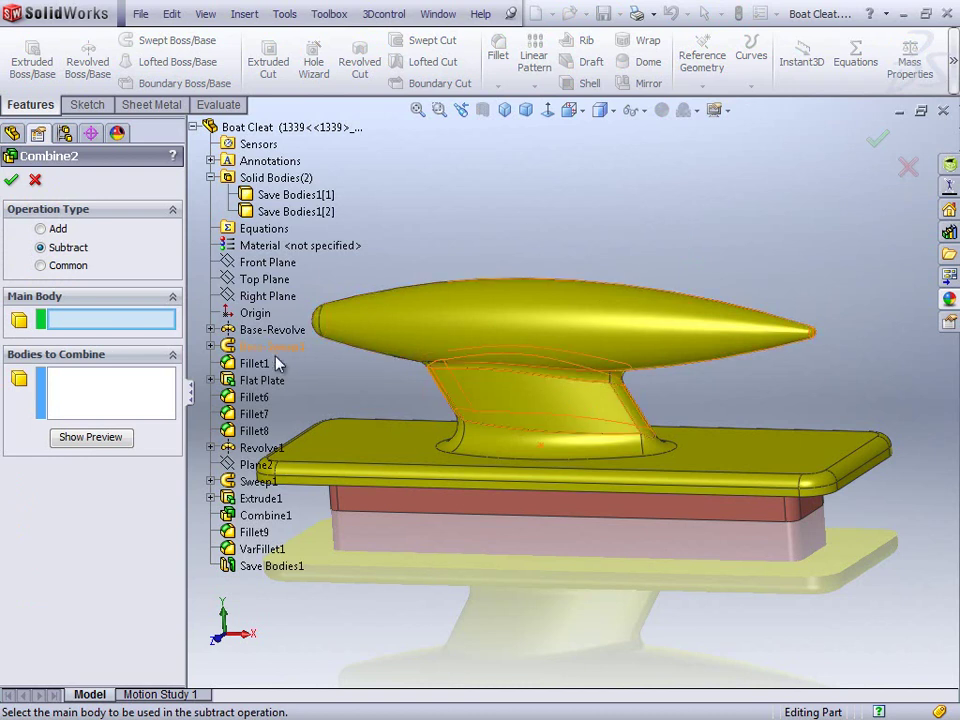
{"action": "left_click", "coordinate": [295, 462]}
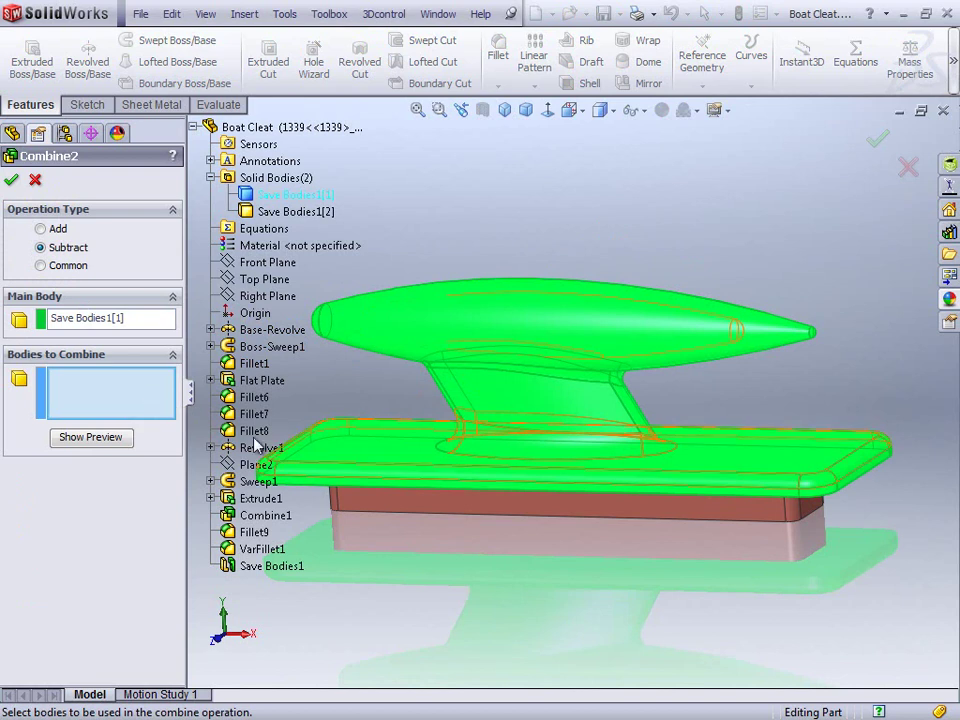
{"action": "left_click", "coordinate": [383, 512]}
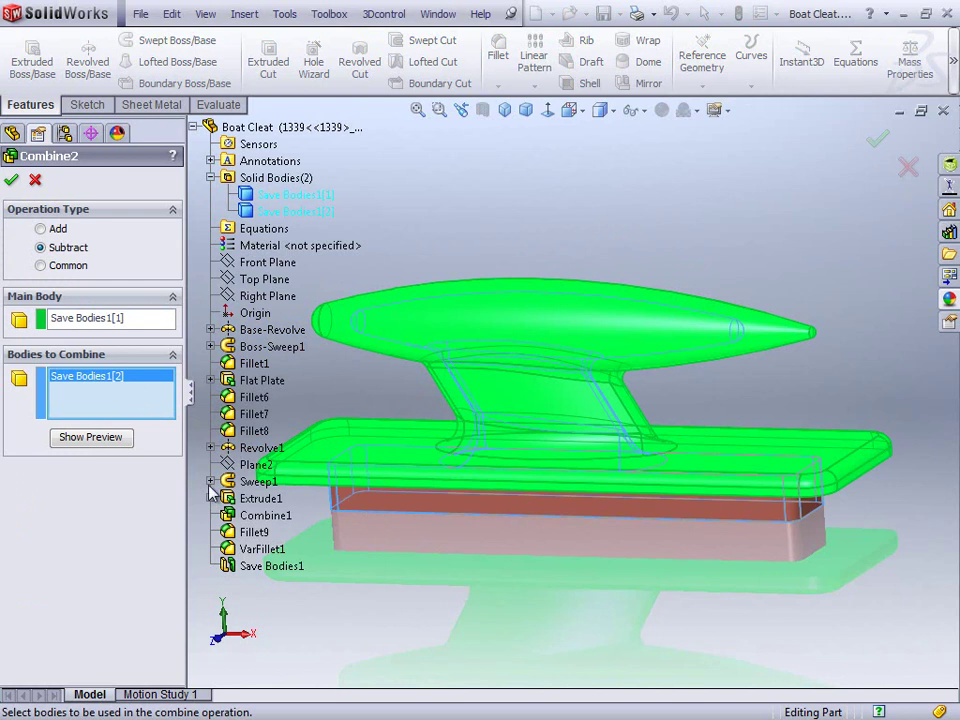
{"action": "left_click", "coordinate": [92, 437]}
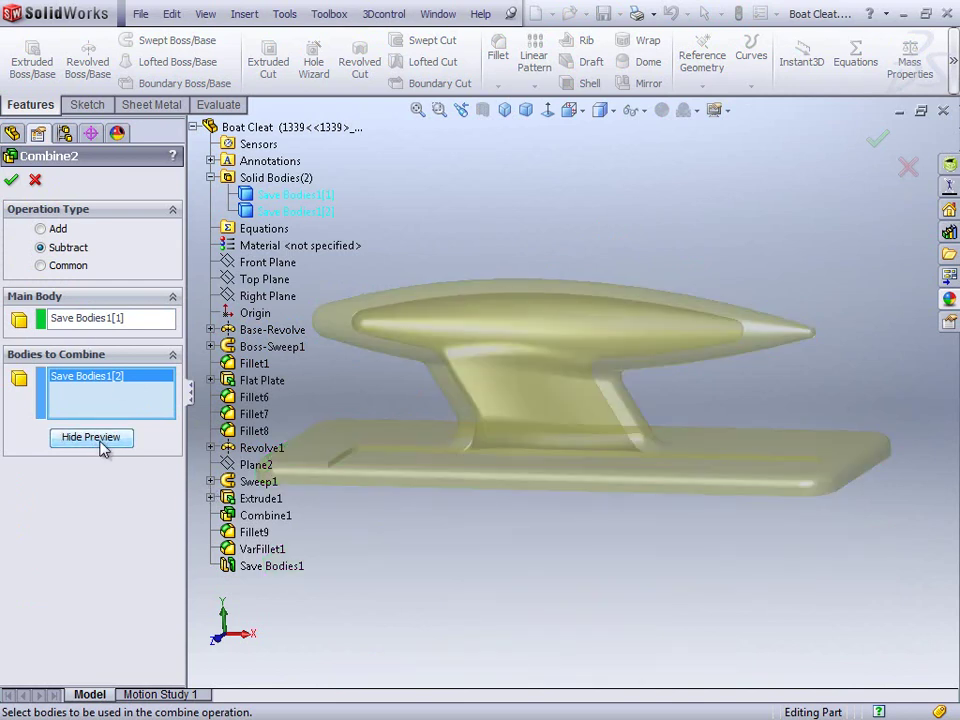
{"action": "middle_click_drag", "start_coordinate": [503, 430], "coordinate": [397, 407]}
Apply Combine2, orbit to check the plate's underside, and dismiss the Window menu
{"action": "left_click", "coordinate": [11, 179]}
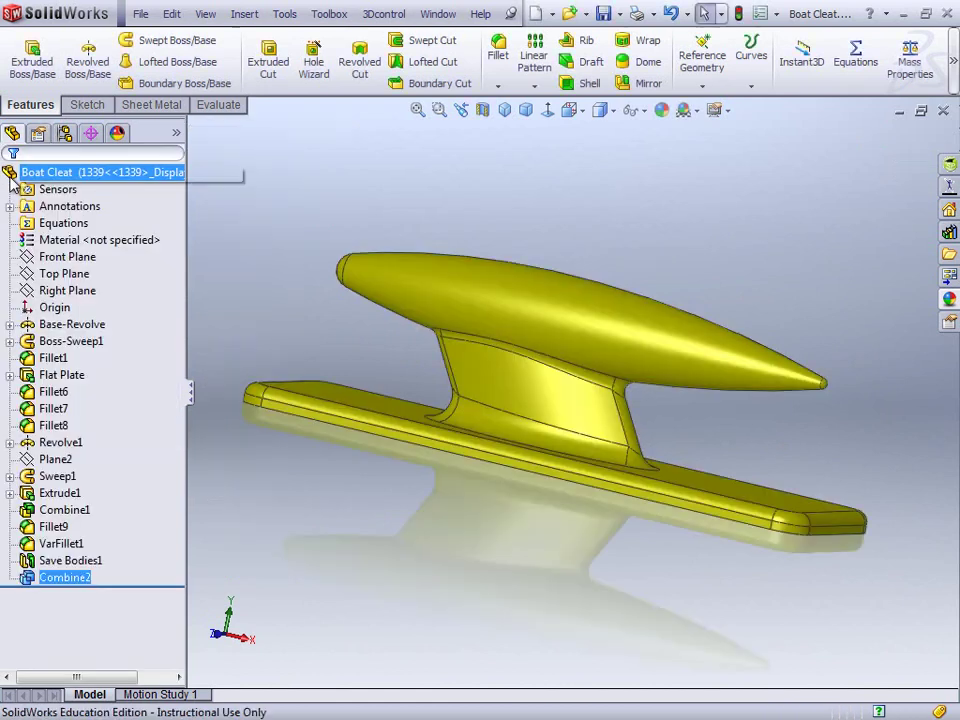
{"action": "middle_click_drag", "start_coordinate": [430, 350], "coordinate": [530, 453]}
{"action": "left_click", "coordinate": [437, 14]}
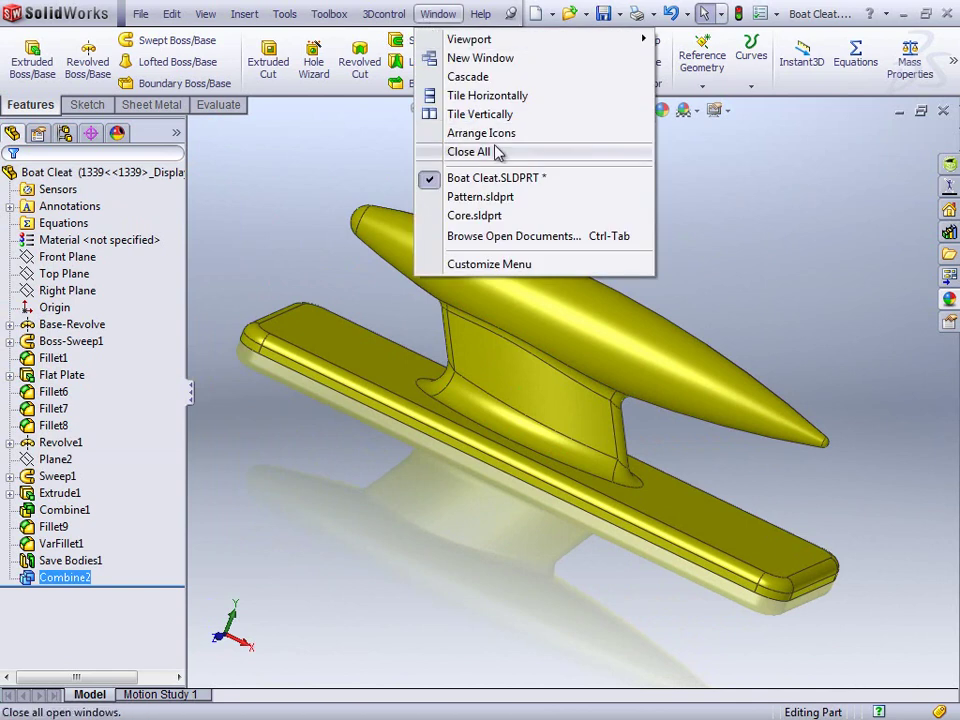
{"action": "mouse_move", "coordinate": [494, 188]}
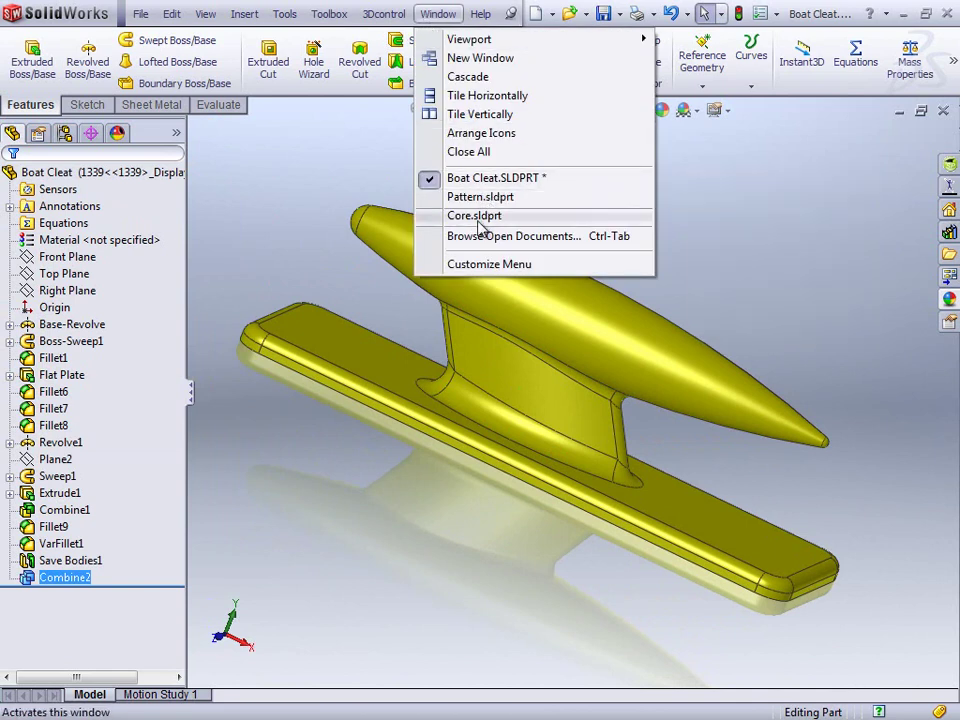
{"action": "mouse_move", "coordinate": [479, 226]}
{"action": "left_click", "coordinate": [712, 193]}
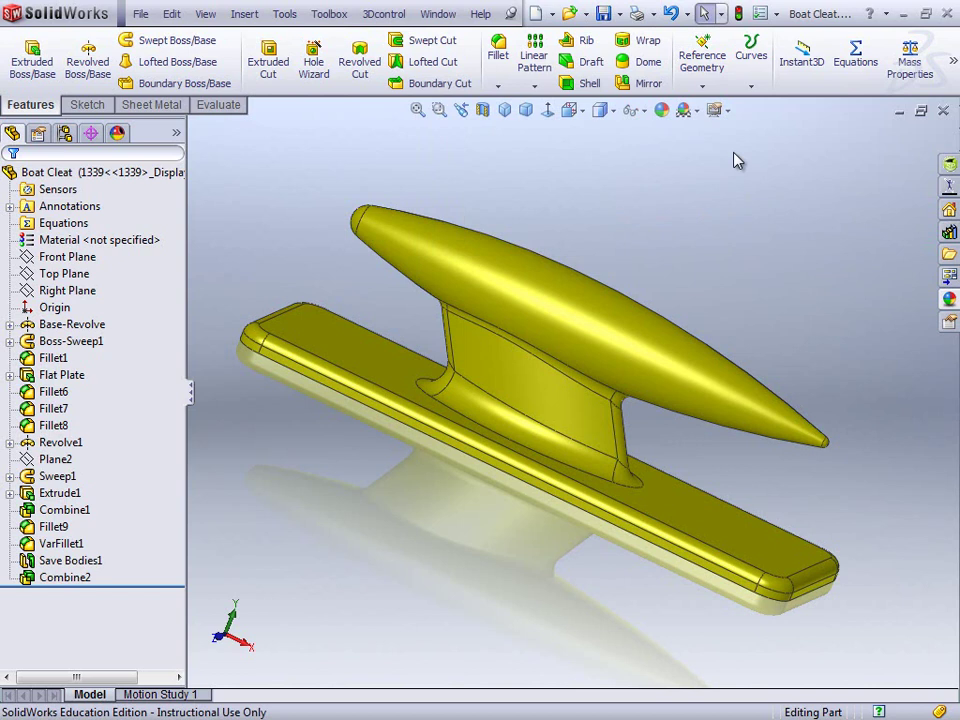